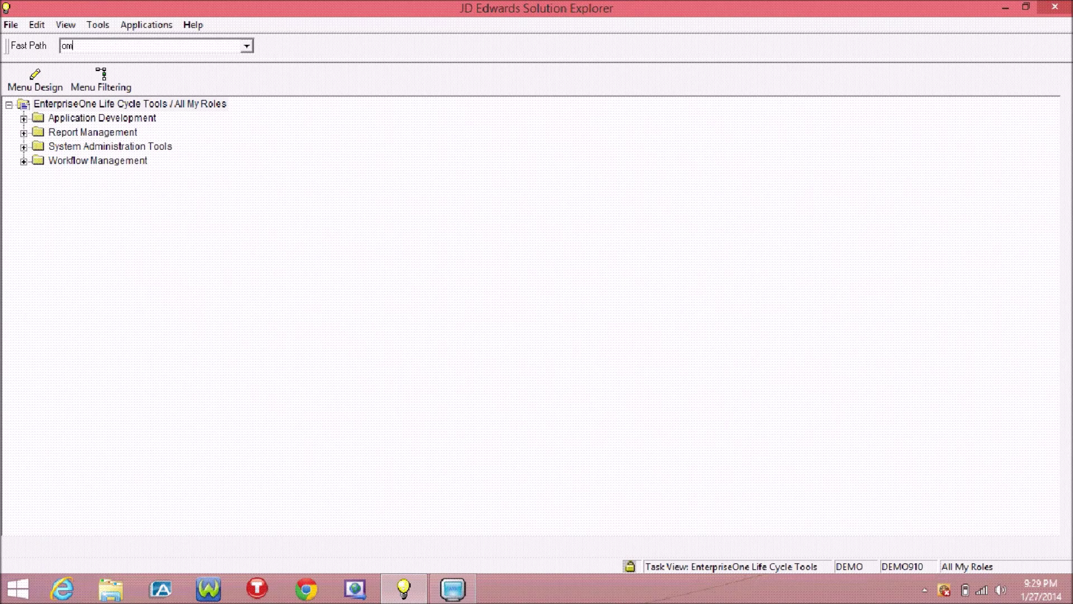
Open Object Management Workbench with fast path OMW, maximize it, and list the projects
text(w)
key(Return)
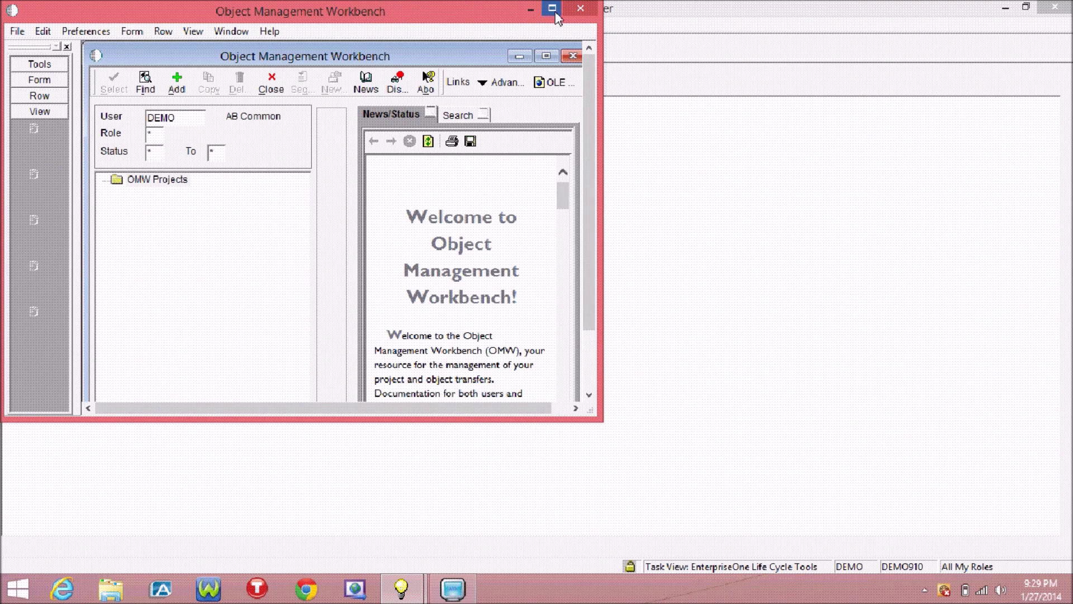
click(555, 10)
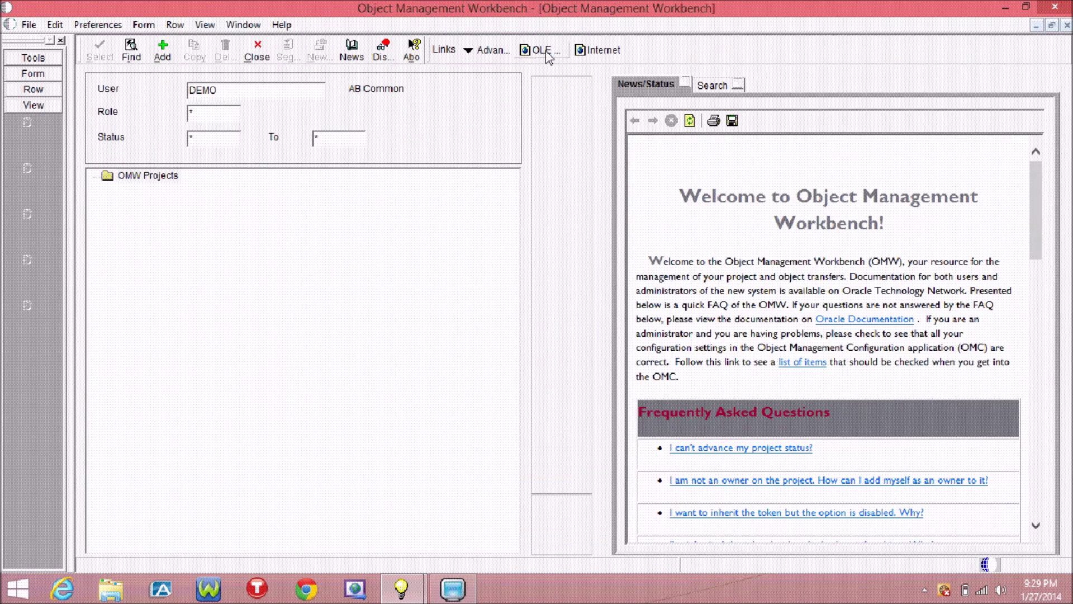
click(540, 50)
click(134, 56)
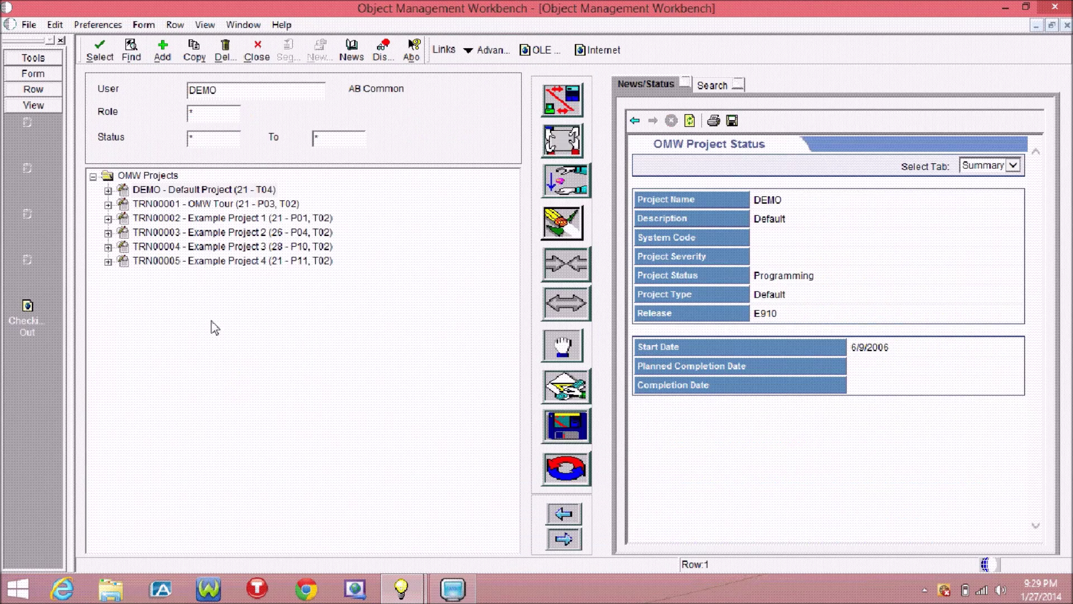
Under project TRN00005's objects, start adding a new Table object
click(241, 261)
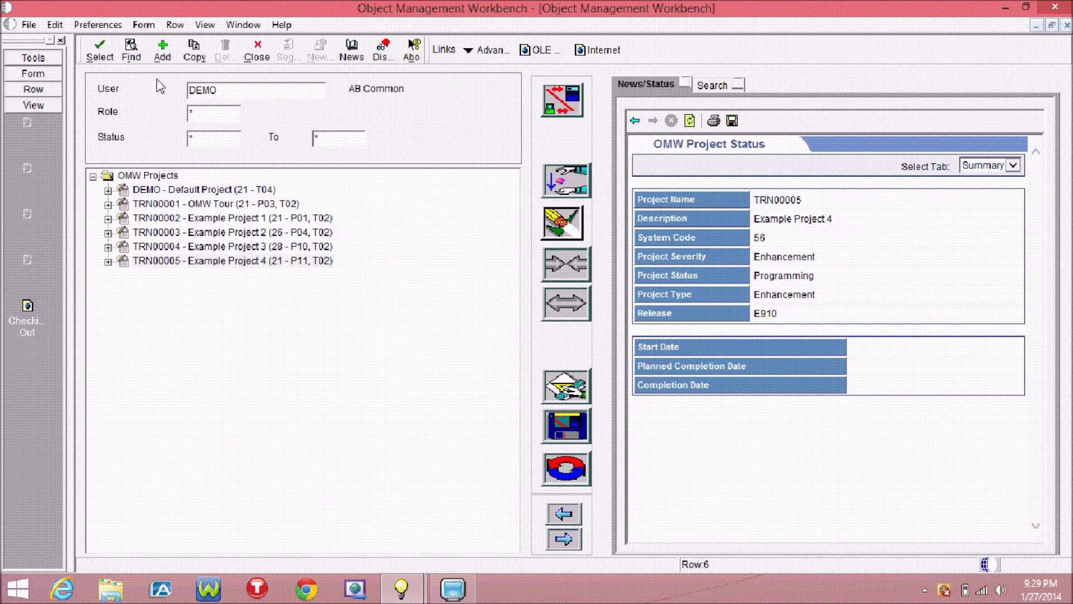
click(108, 261)
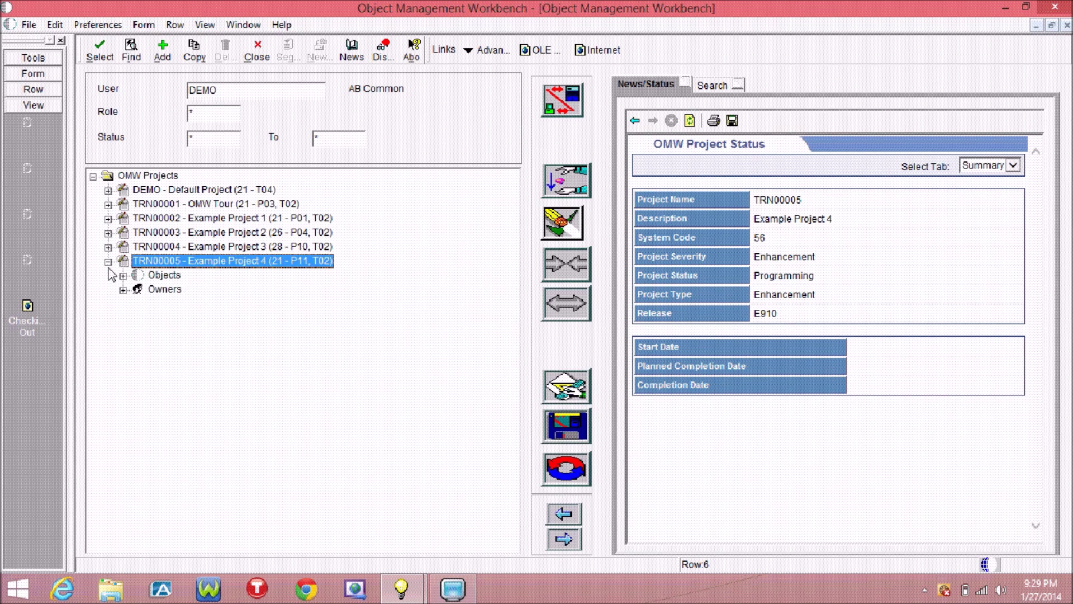
click(123, 275)
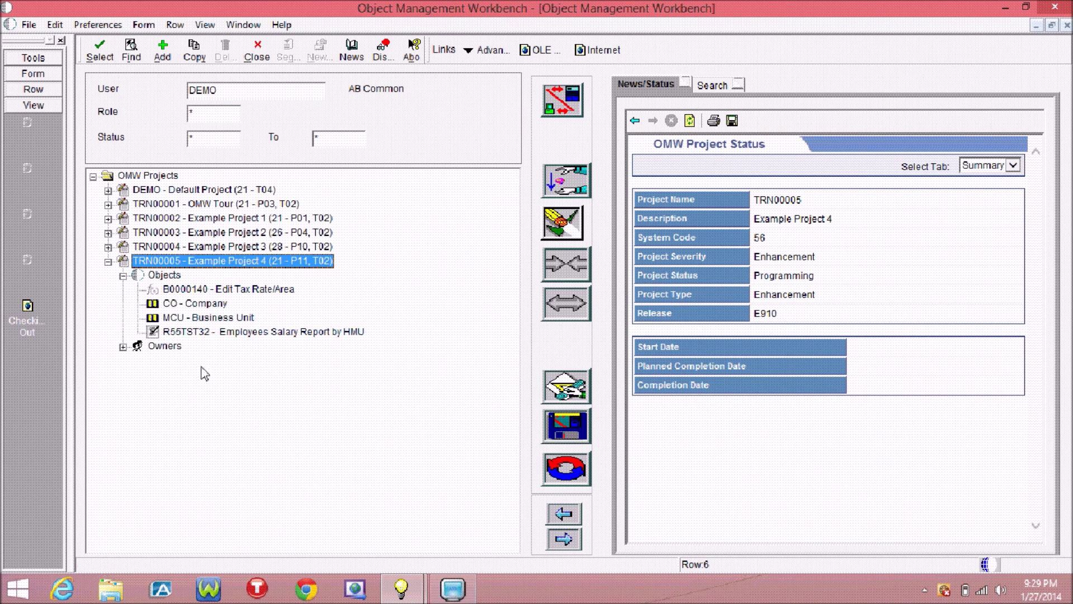
click(169, 53)
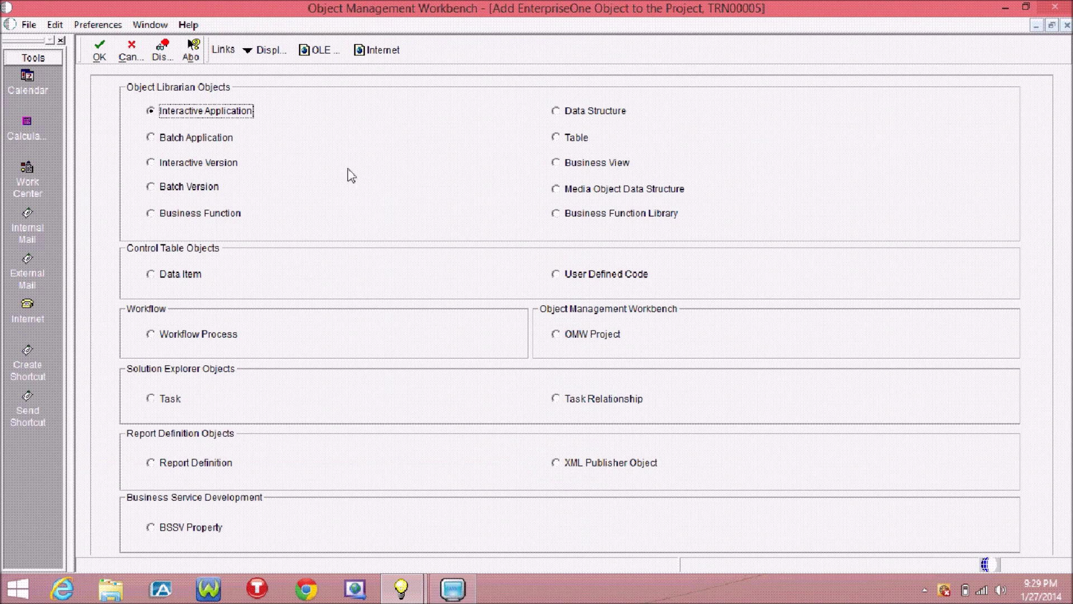
click(572, 139)
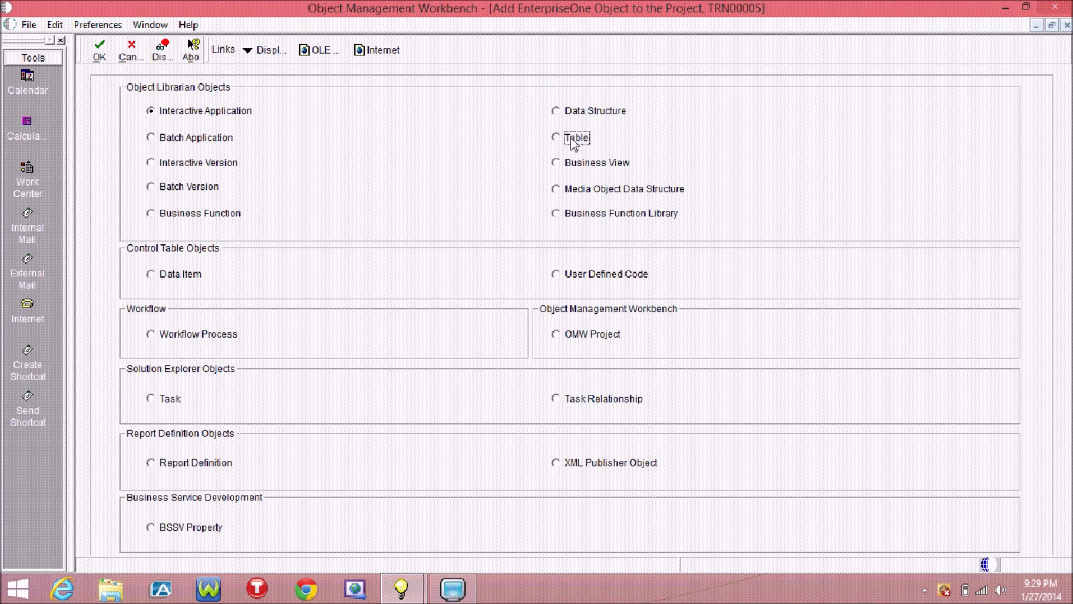
click(94, 60)
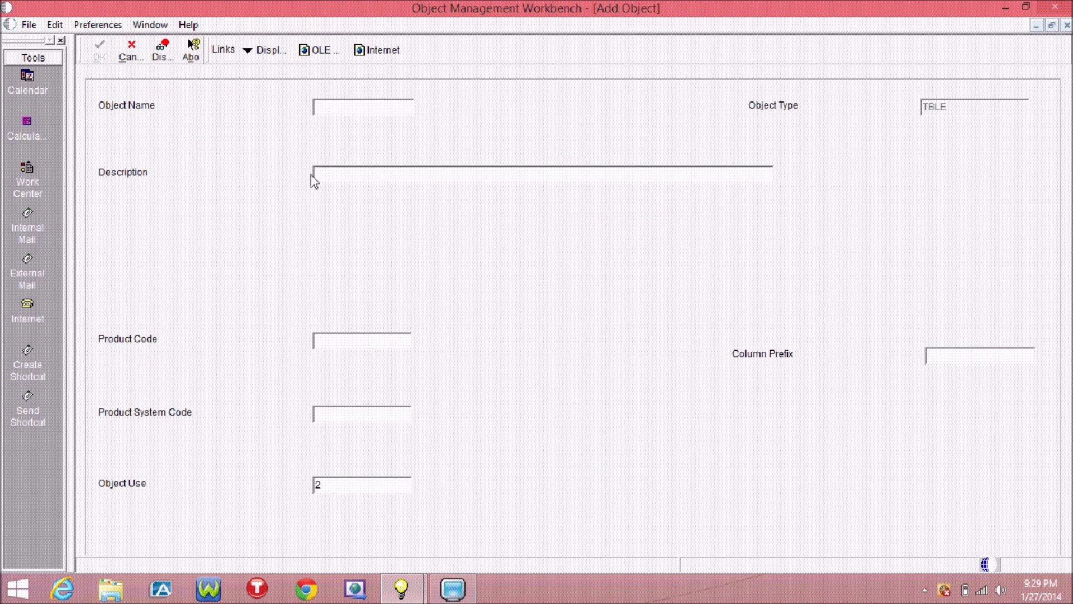
Create table F55TST01, description 'table design sample', product code 55, column prefix RK
text(FTST01)
click(322, 107)
text(55)
text(tab)
text(le design)
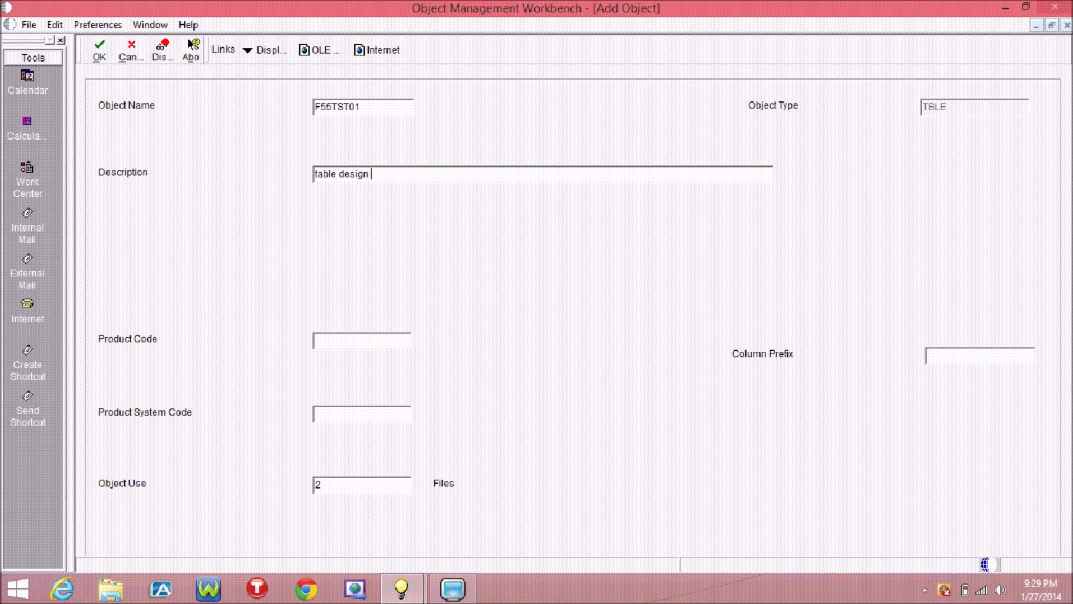
text( sample)
key(Tab)
text(55)
key(Tab)
key(Tab)
key(Tab)
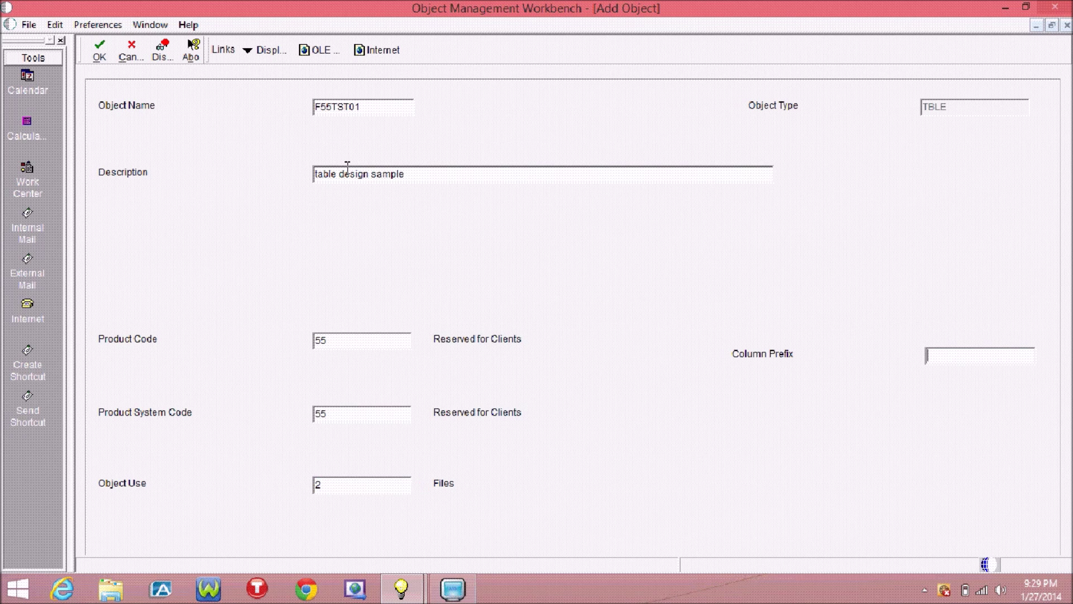
text(RK)
click(110, 63)
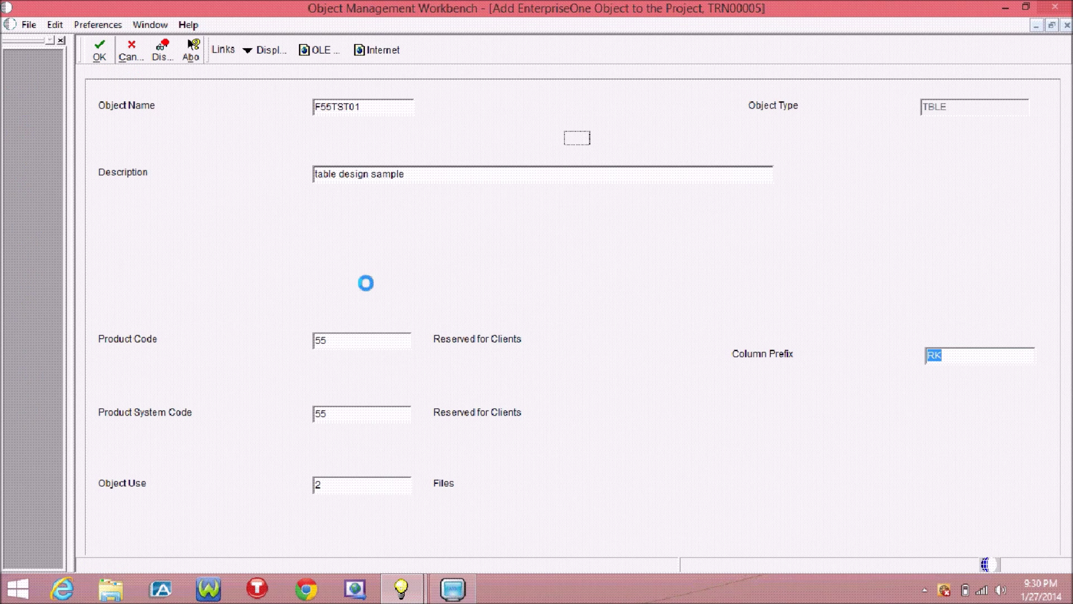
Launch Table Design Aid for F55TST01 from Design Tools, allowing it through the firewall
click(205, 81)
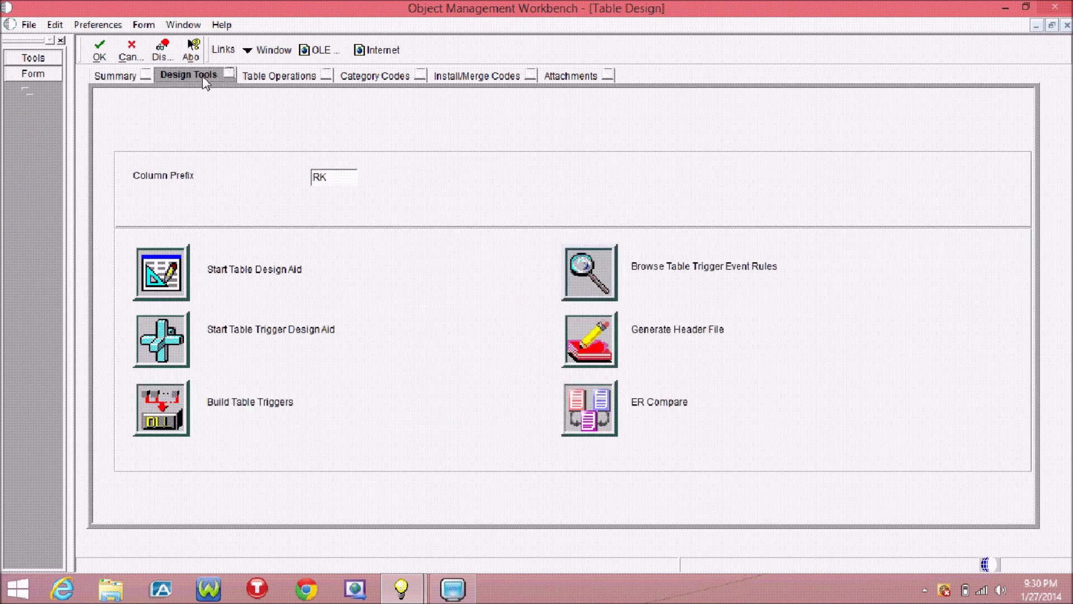
click(165, 282)
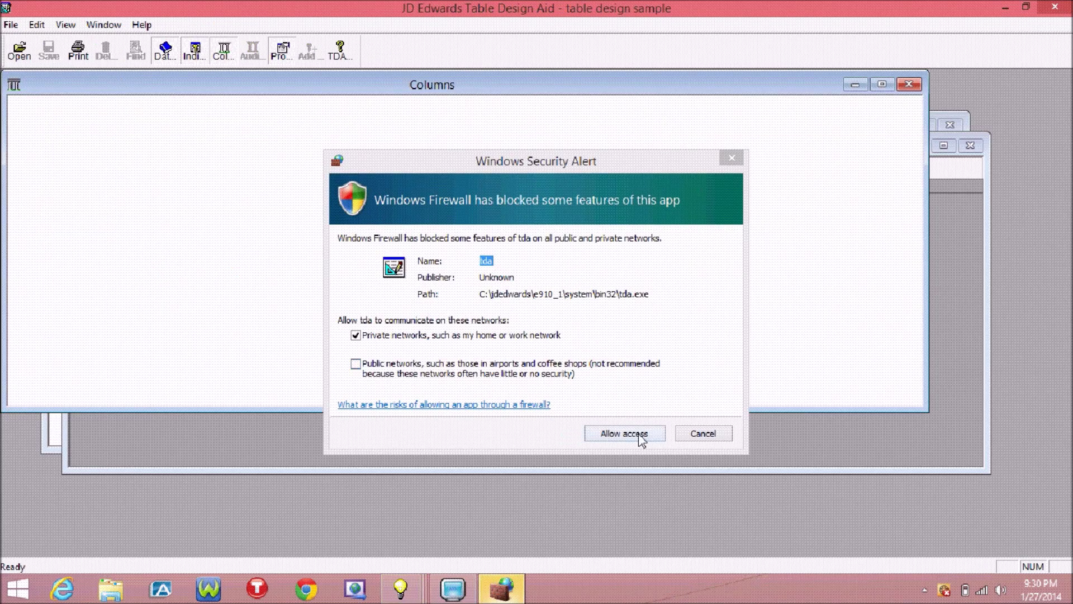
click(640, 436)
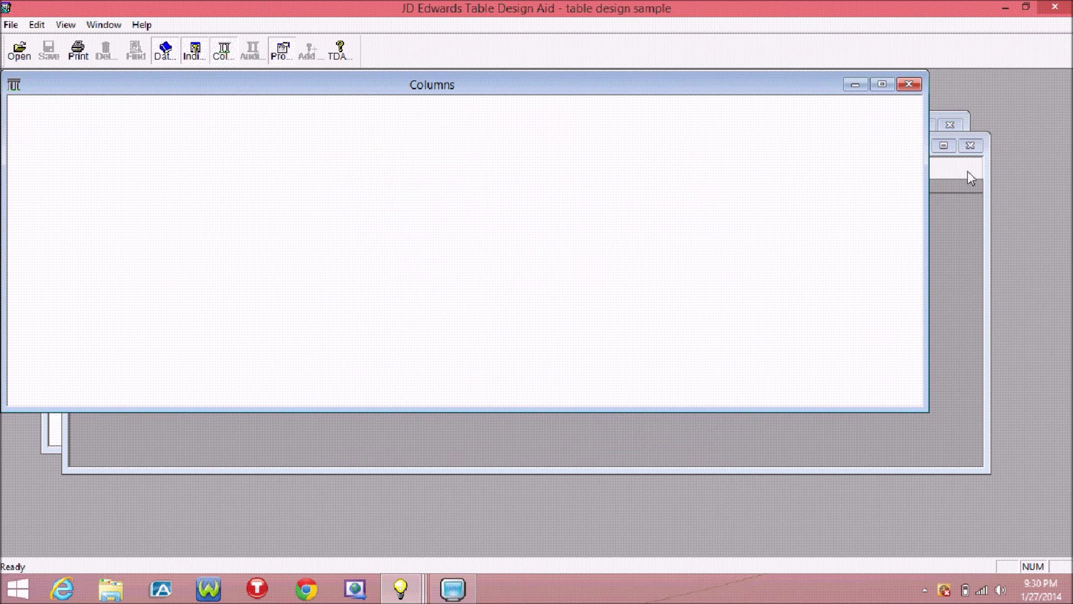
Resize and reposition the Columns, Indices and Data Dictionary Browser windows so all three are visible
drag(925, 170, 309, 263)
click(540, 288)
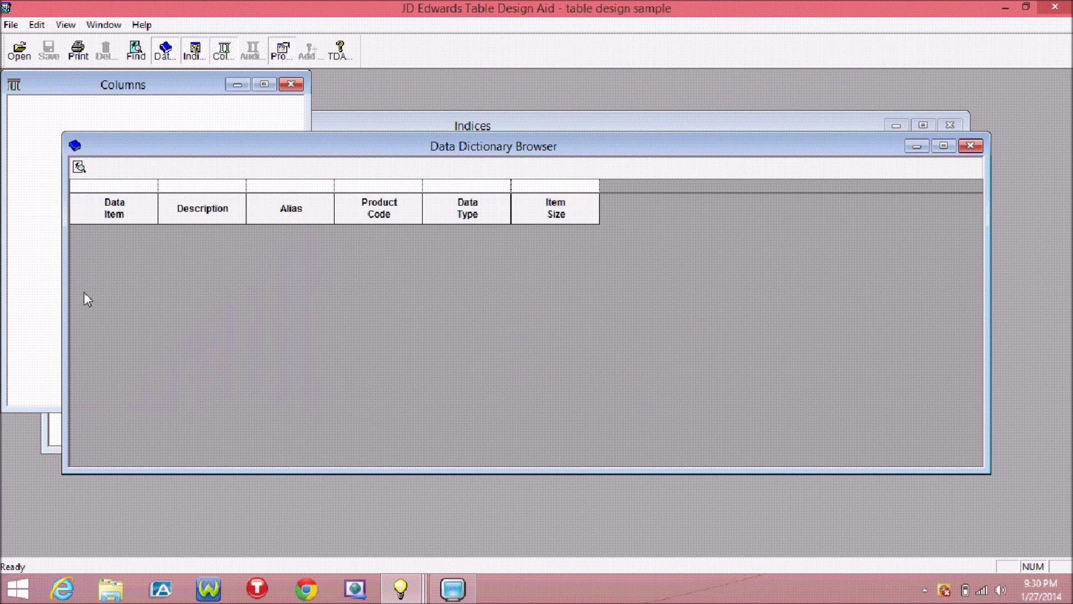
drag(62, 290, 600, 292)
click(468, 278)
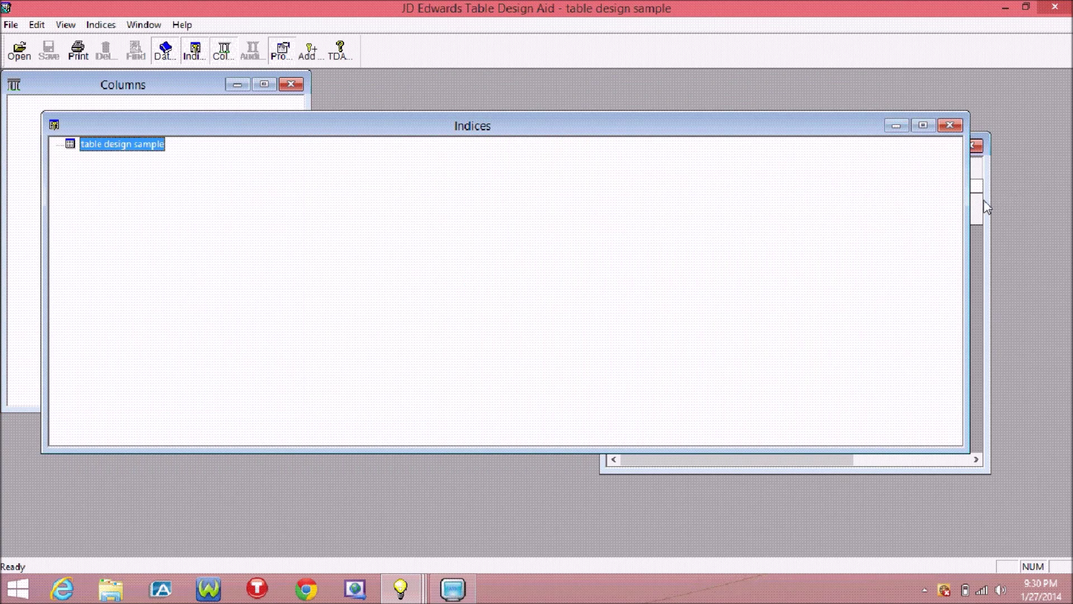
drag(964, 192, 514, 249)
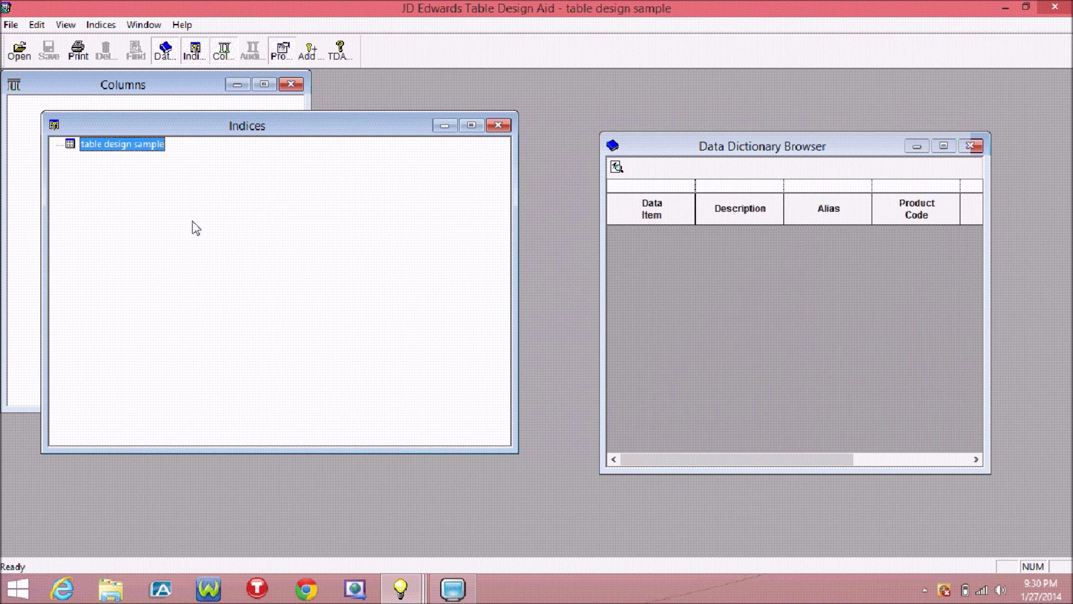
drag(40, 239, 320, 251)
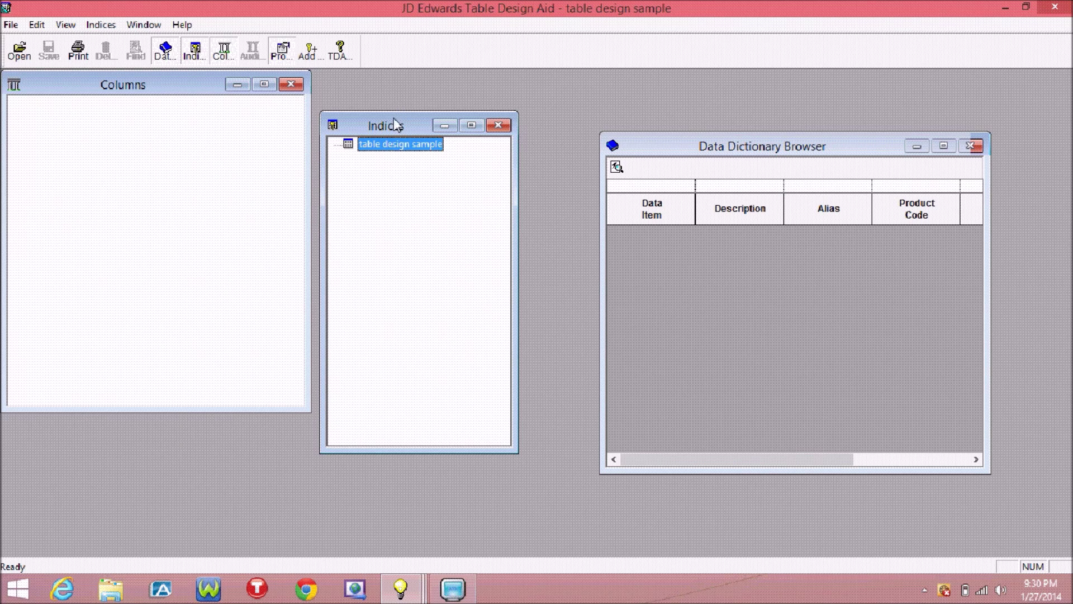
drag(395, 125, 446, 121)
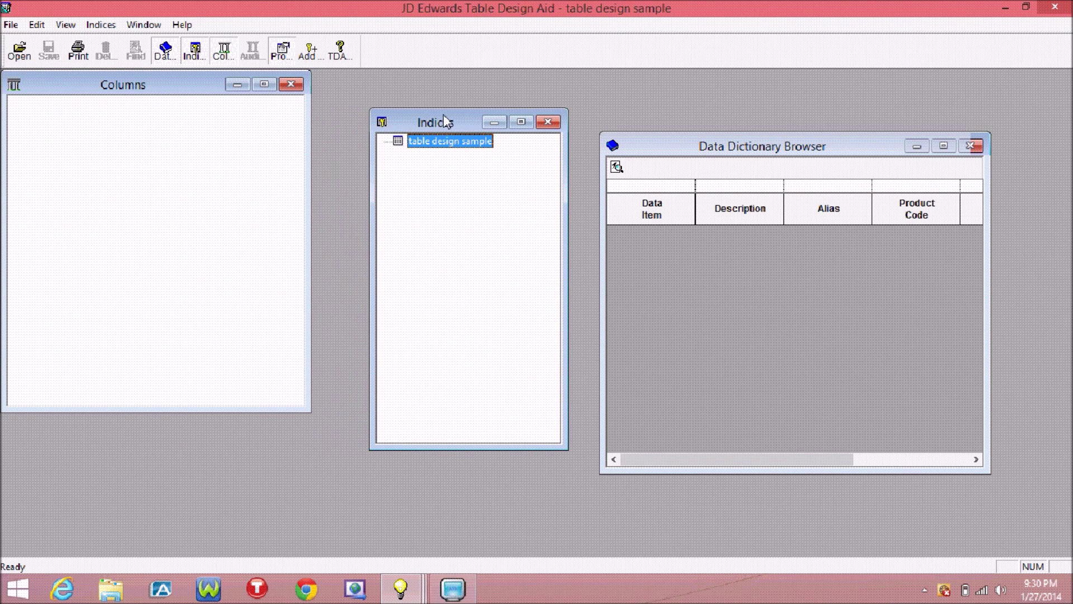
click(673, 147)
drag(672, 144, 658, 86)
click(489, 146)
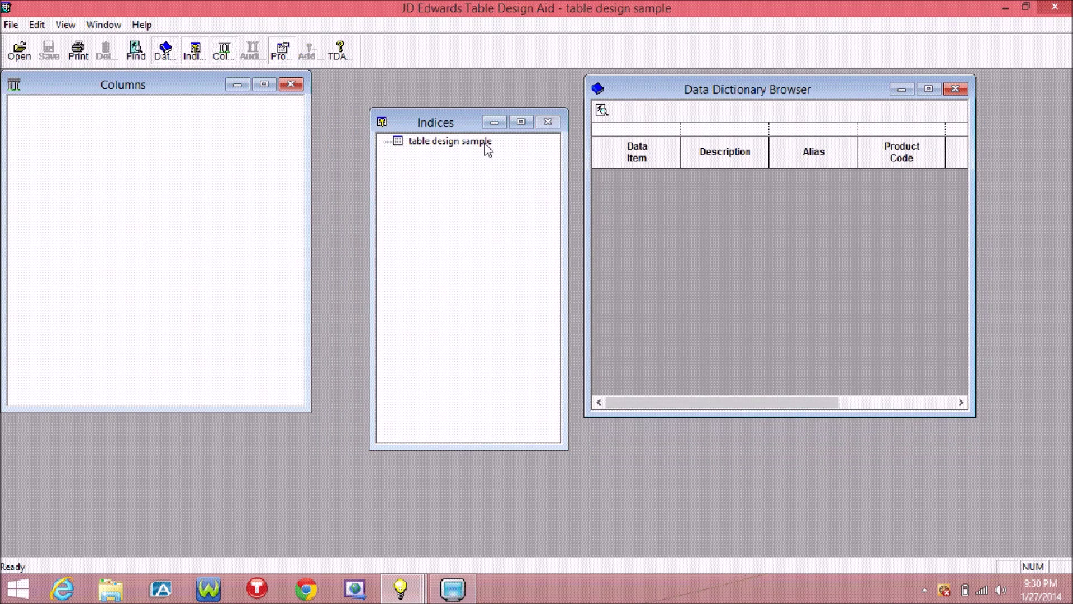
drag(457, 116, 423, 82)
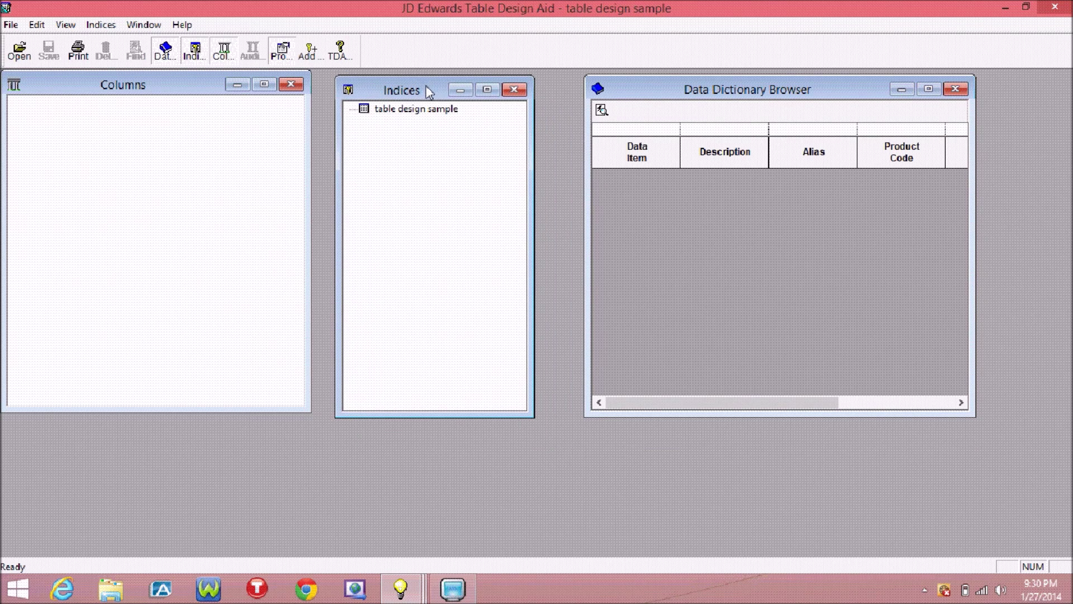
Add DocumentOrderInvoiceE (DOCO), OrderType (DCTO) and Identifier2ndItem (LITM) as columns
click(822, 131)
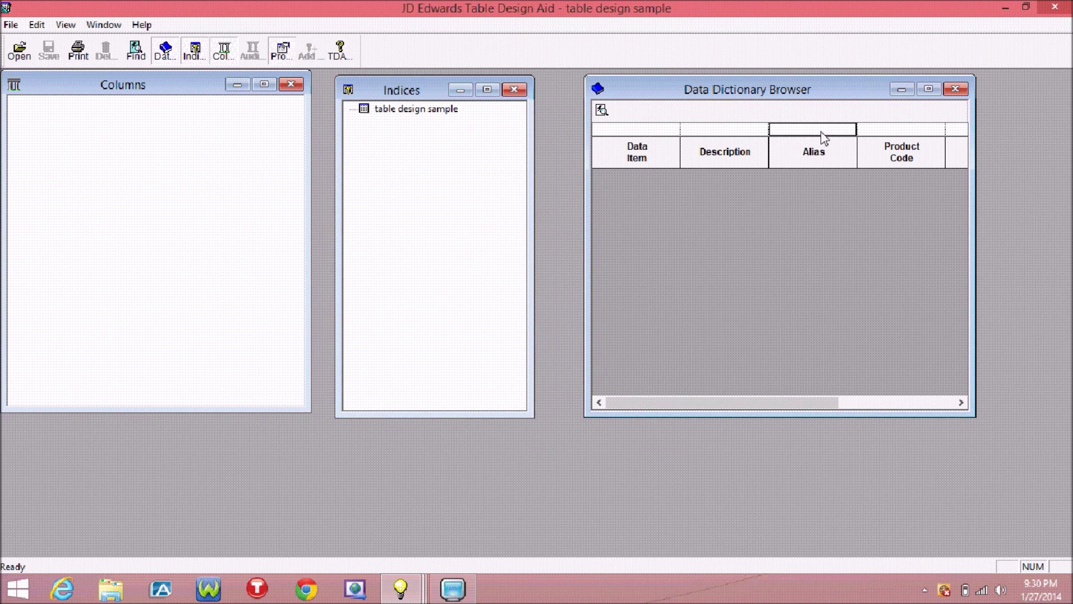
text(doco)
key(Return)
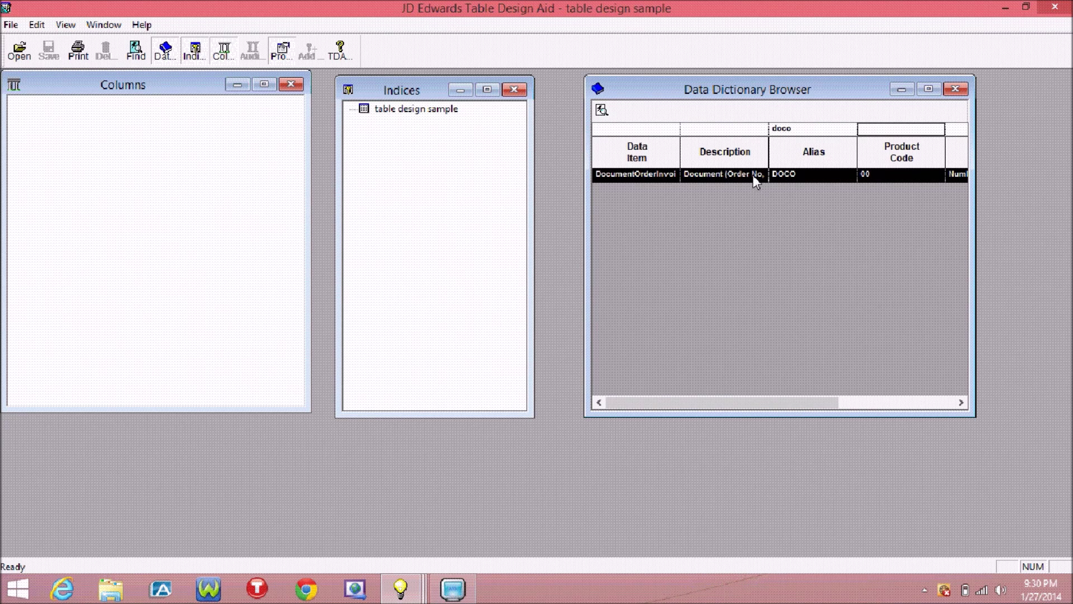
drag(753, 176, 169, 123)
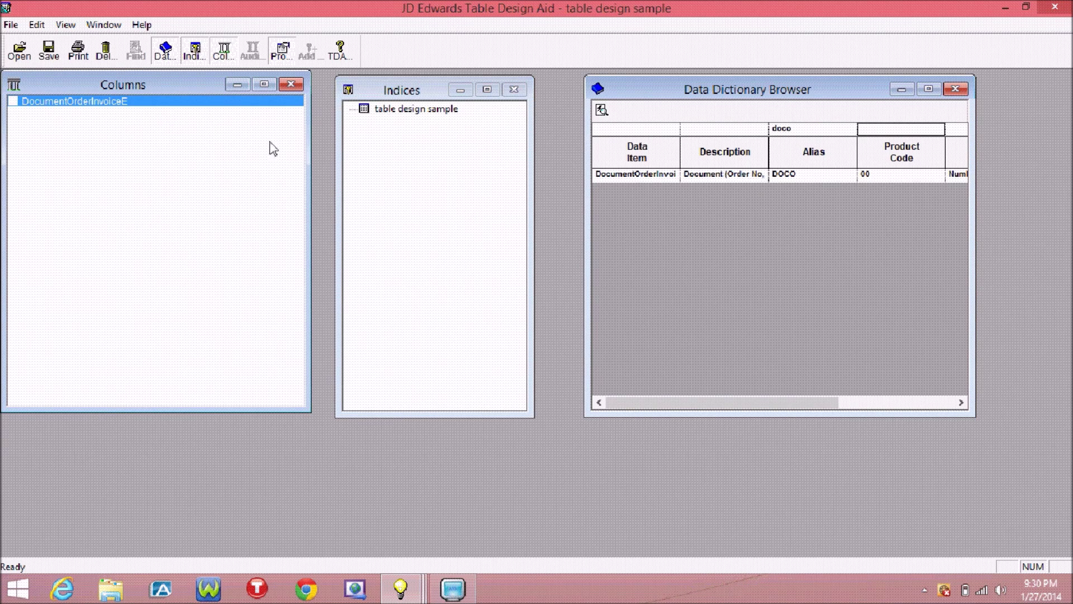
click(791, 132)
text(dct)
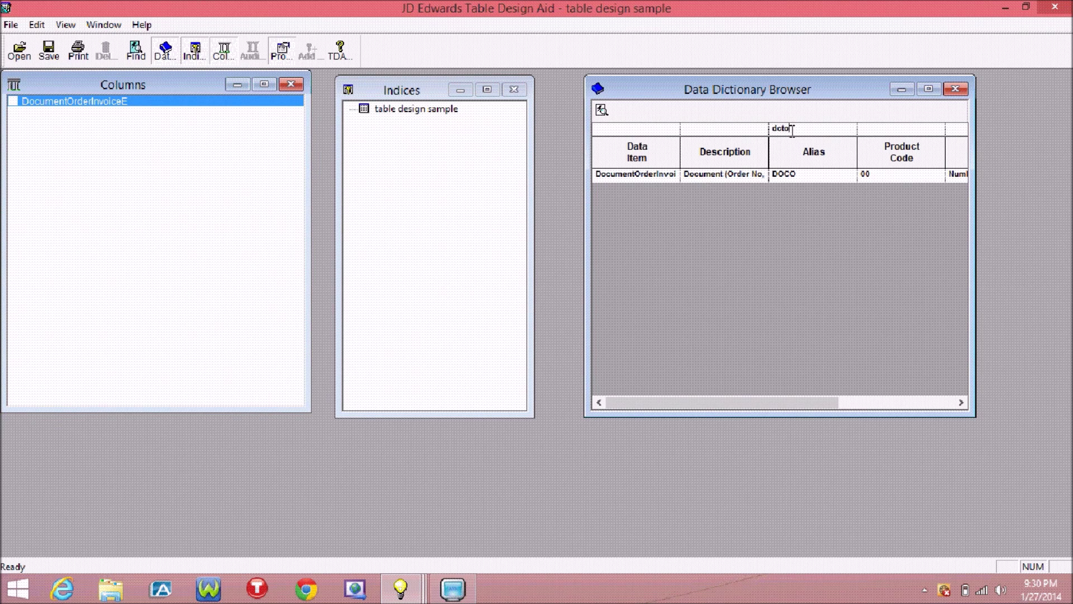
key(Tab)
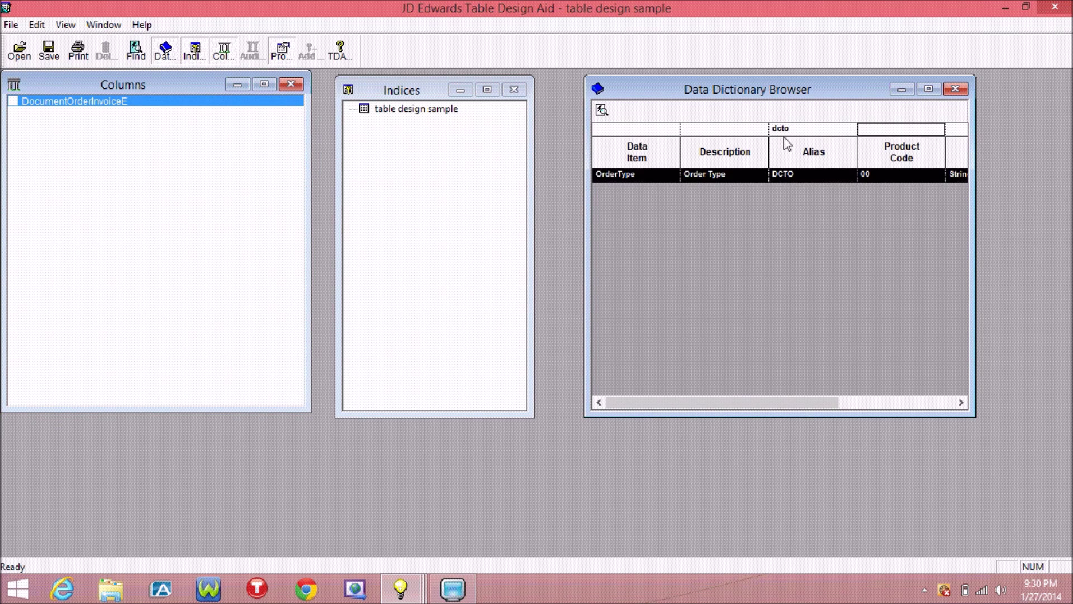
drag(780, 176, 168, 180)
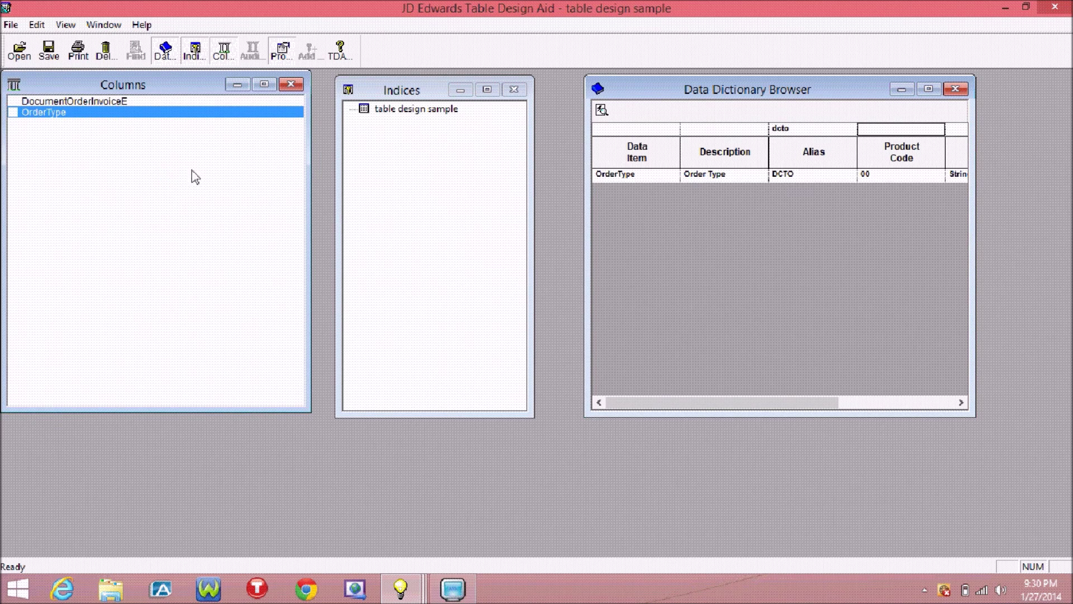
click(797, 131)
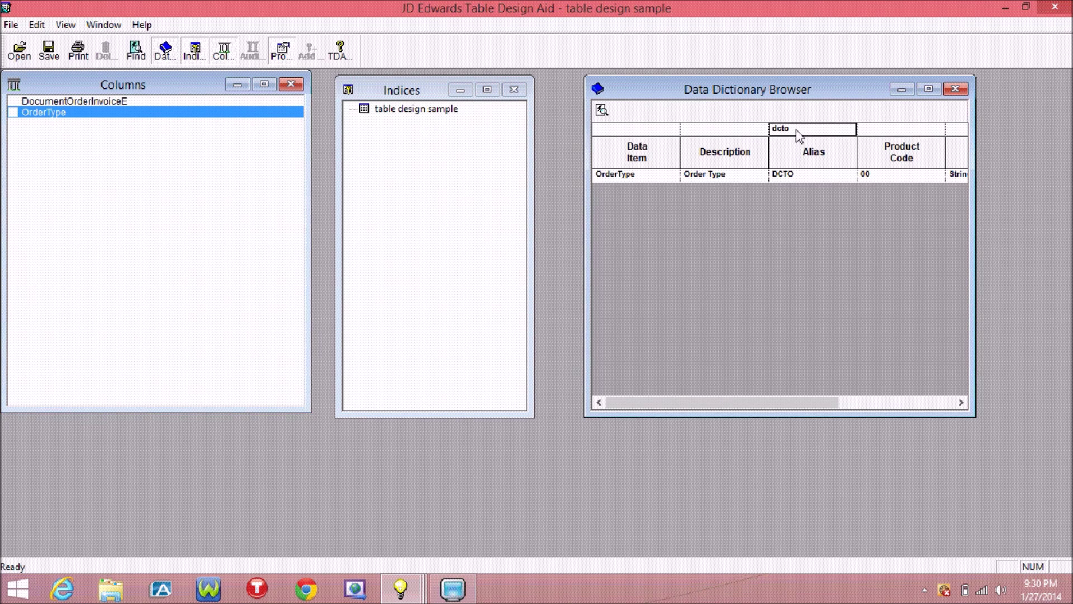
text(litm)
key(Return)
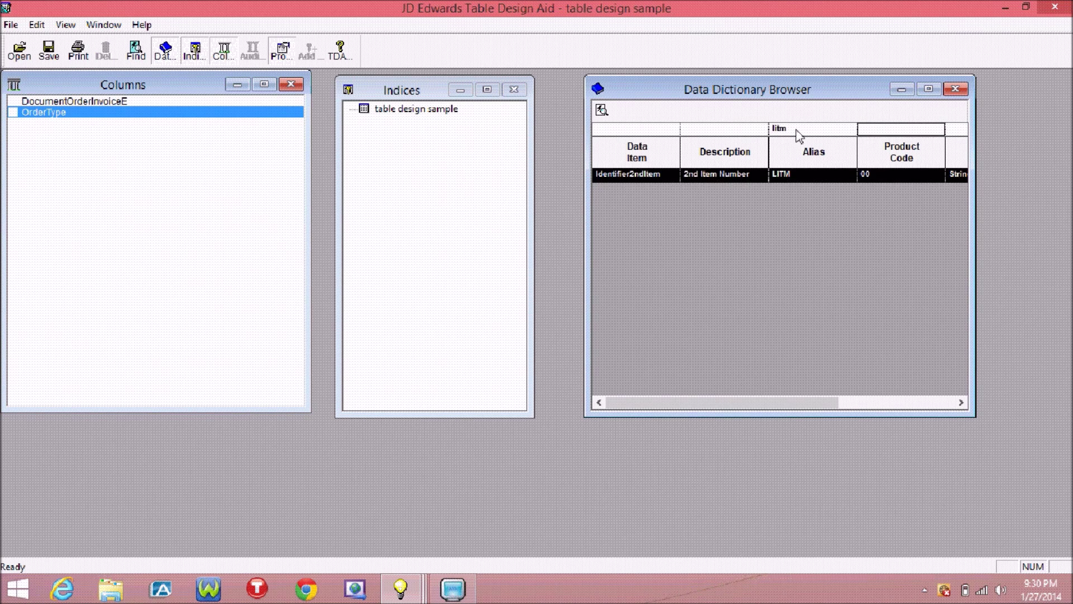
drag(738, 177, 187, 198)
Add AddressNumber (AN8), DateTransactionJulian (TRDJ) and UnitsQuantityShipped (SOQS) as columns
click(812, 129)
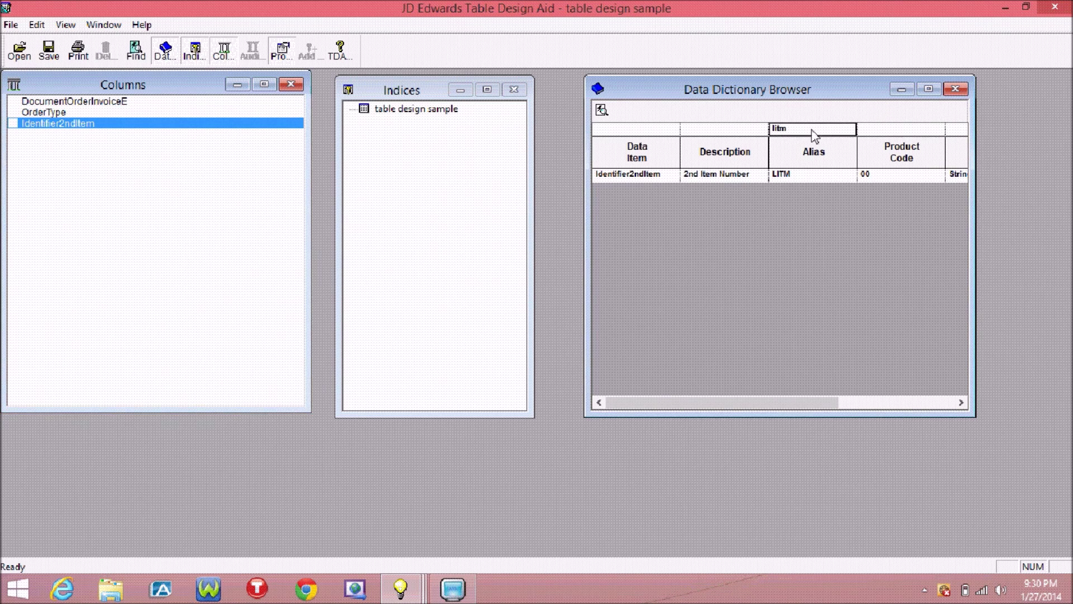
text(an8)
key(Return)
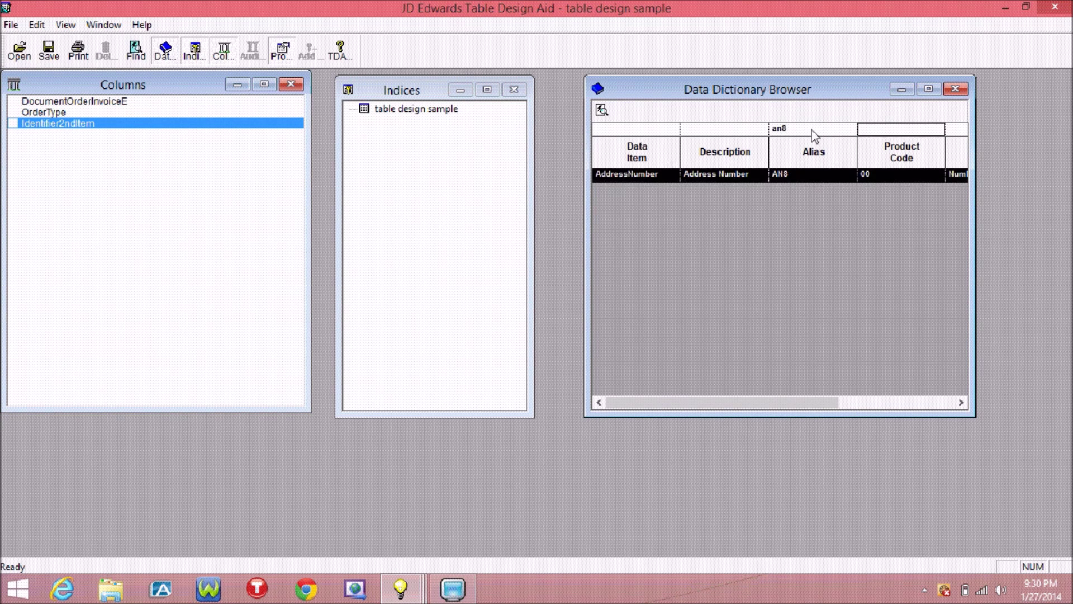
click(806, 173)
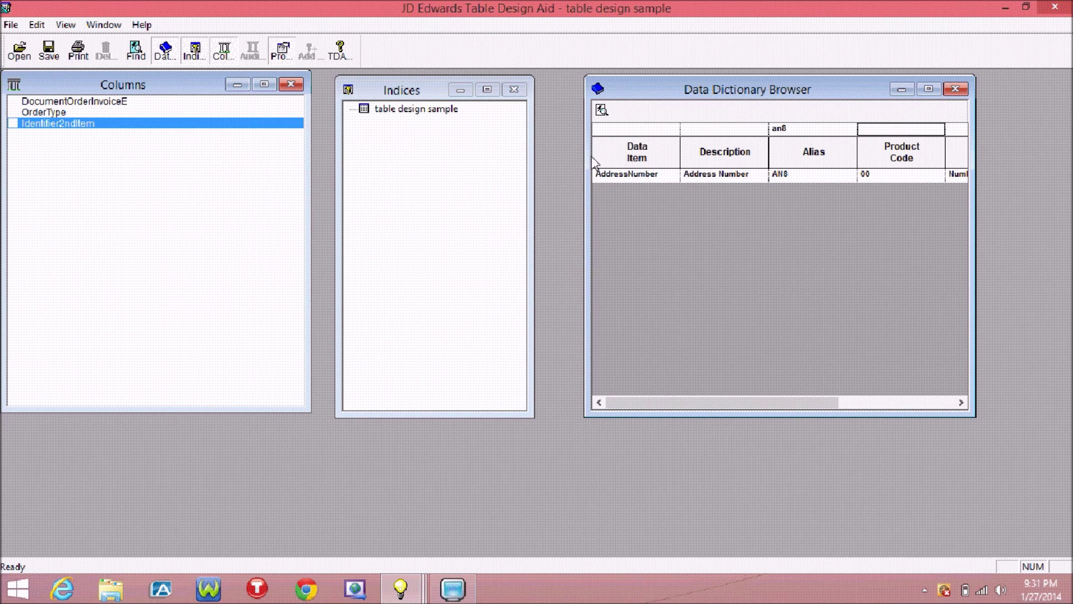
drag(611, 175, 100, 216)
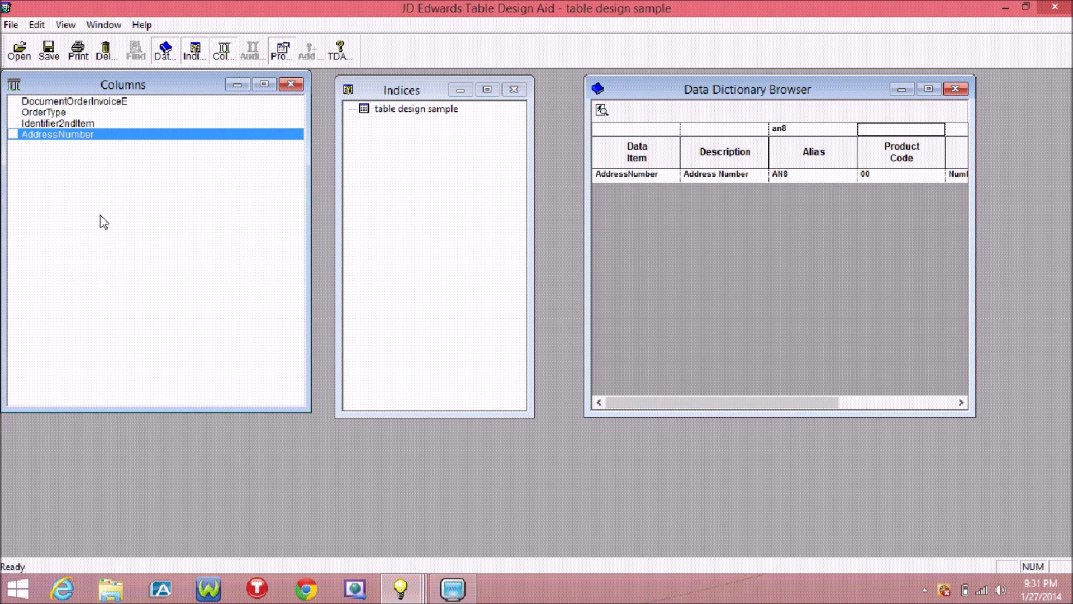
click(829, 132)
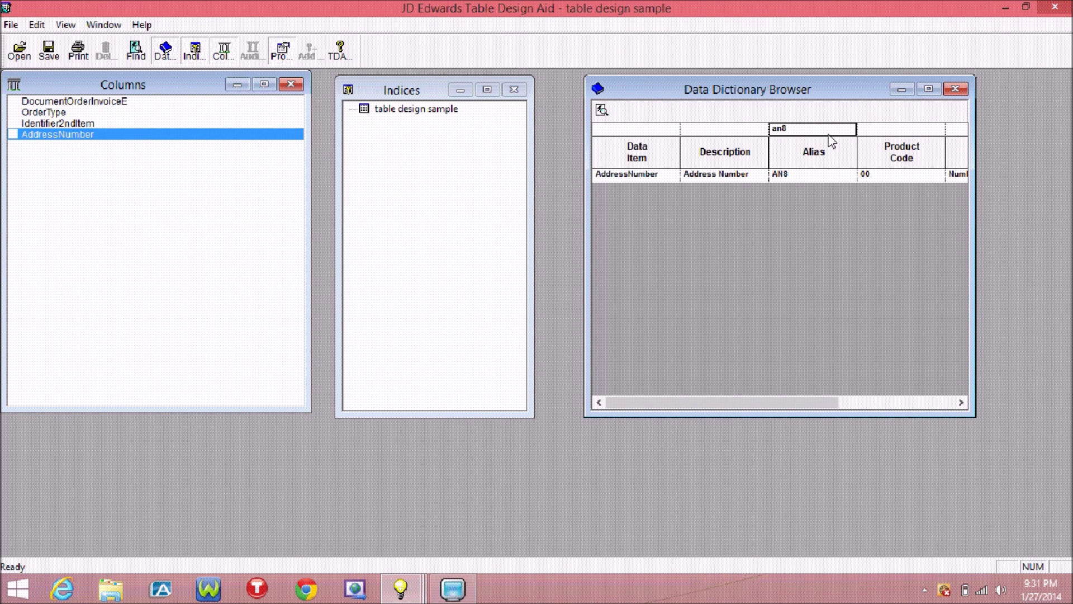
text(trdj)
key(Return)
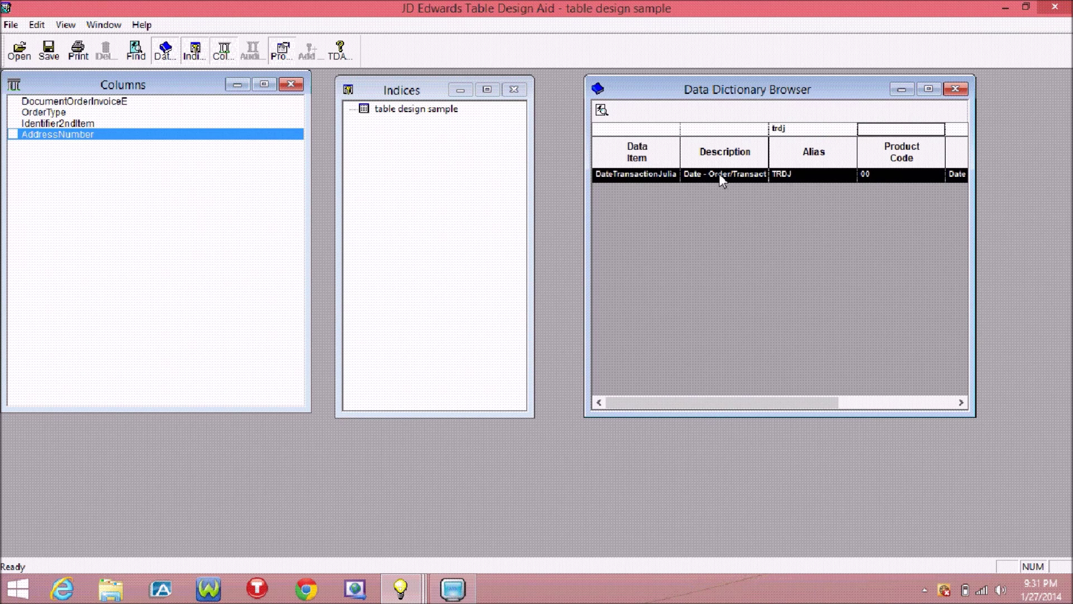
drag(718, 173, 266, 165)
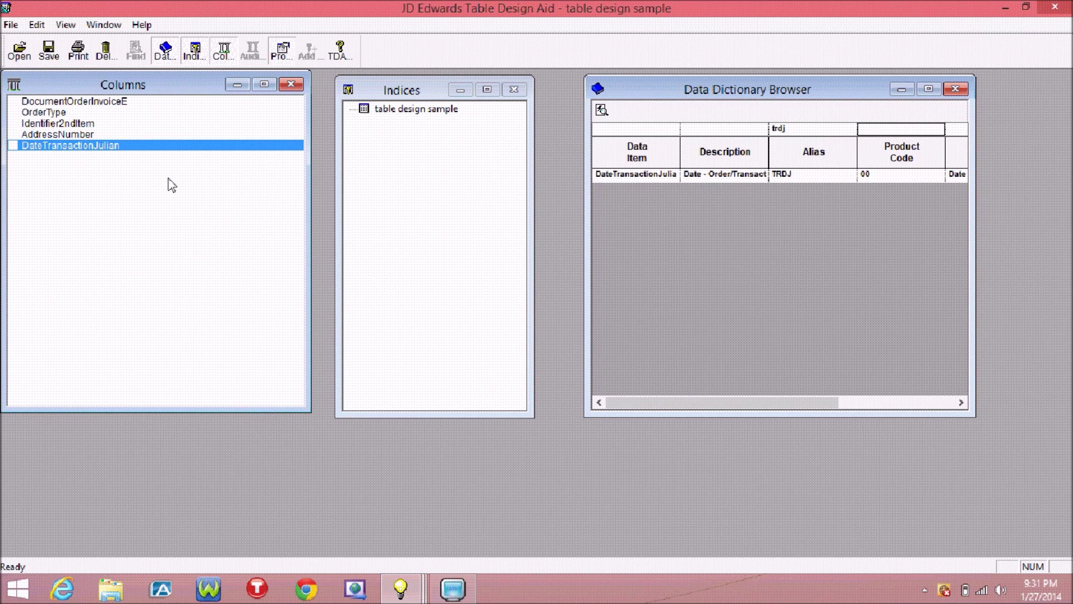
click(802, 128)
text(soqs)
key(Return)
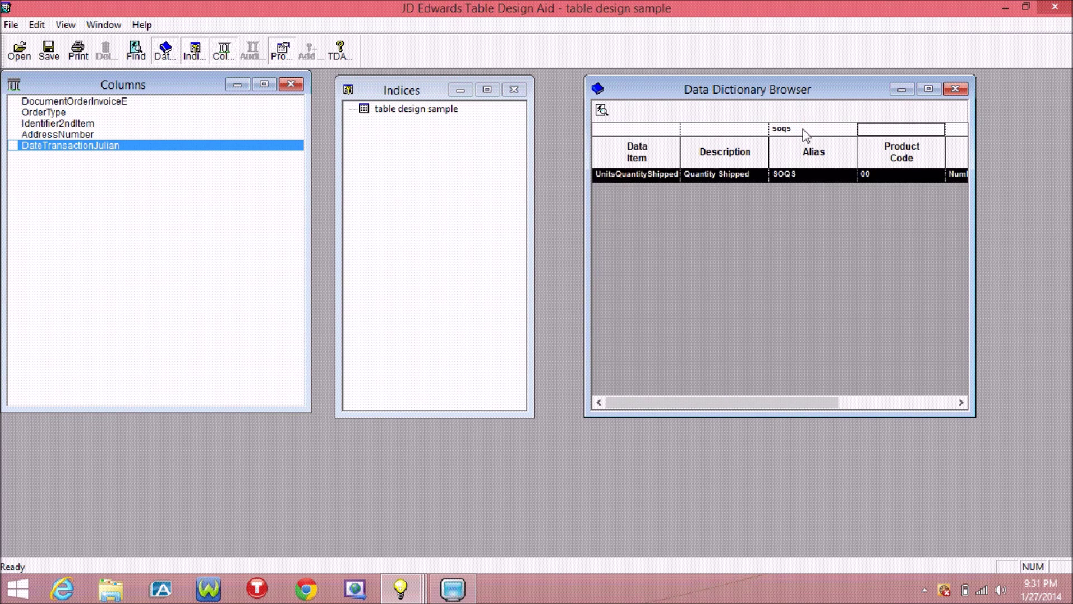
drag(740, 170, 109, 193)
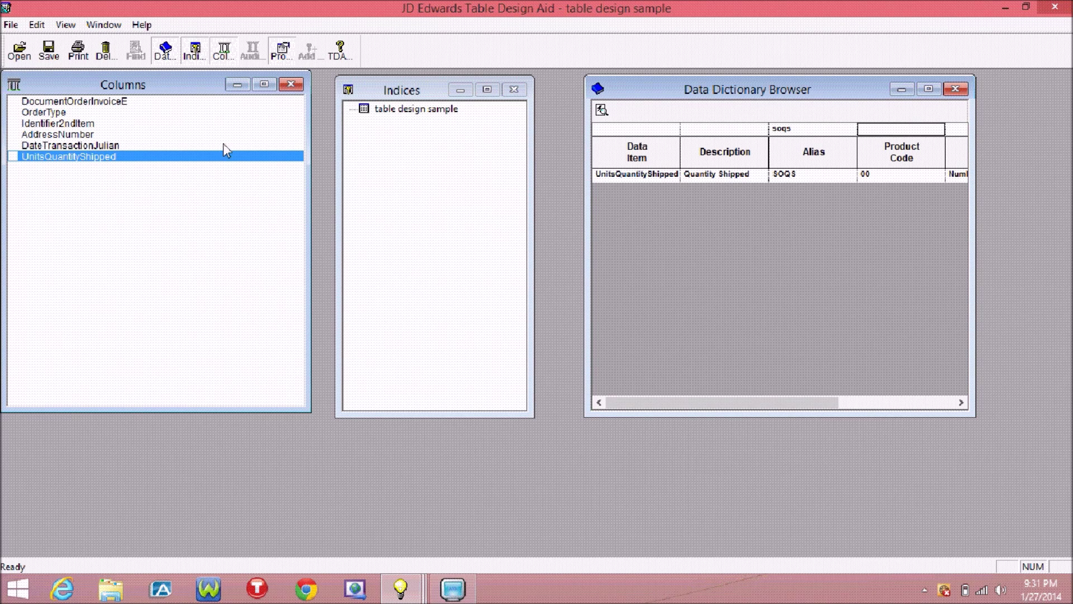
Insert CostCenter (alias MCU) after OrderType in the column list
click(84, 115)
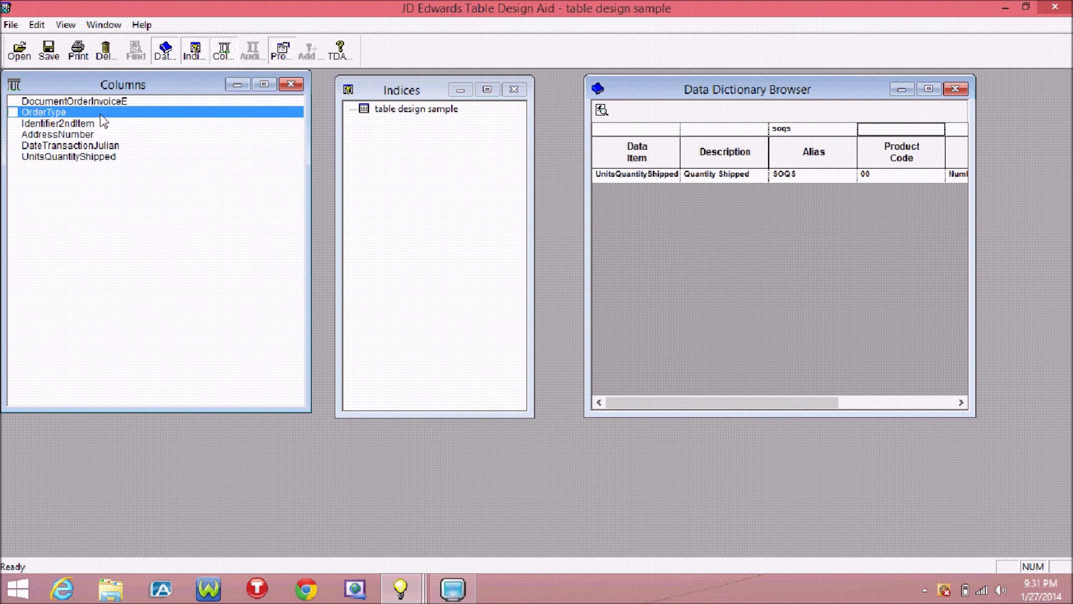
click(807, 132)
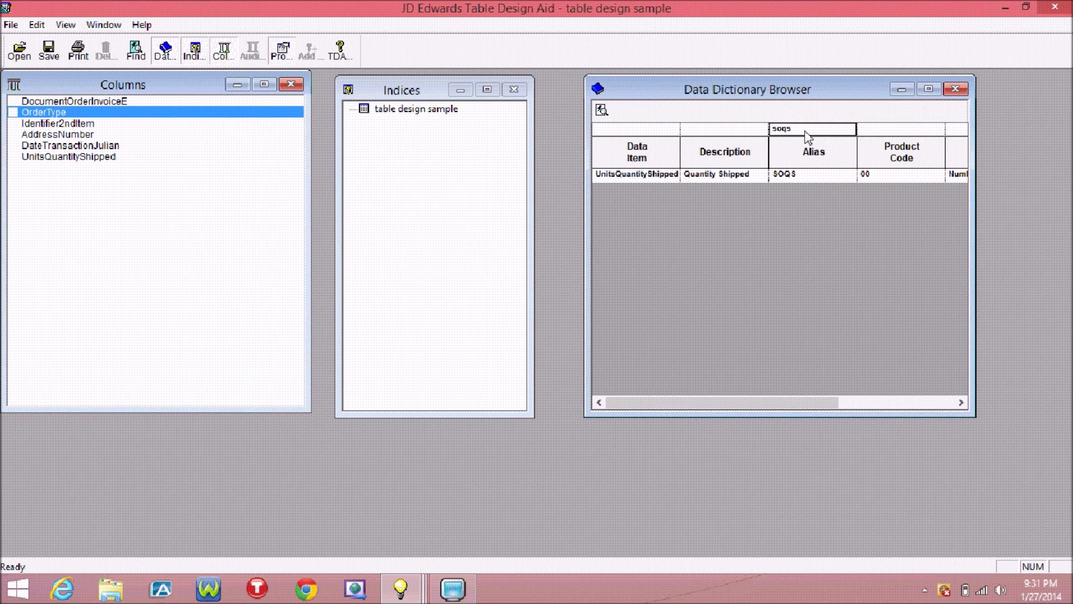
key(BackSpace)
key(BackSpace)
key(BackSpace)
key(BackSpace)
text(mcu)
key(Tab)
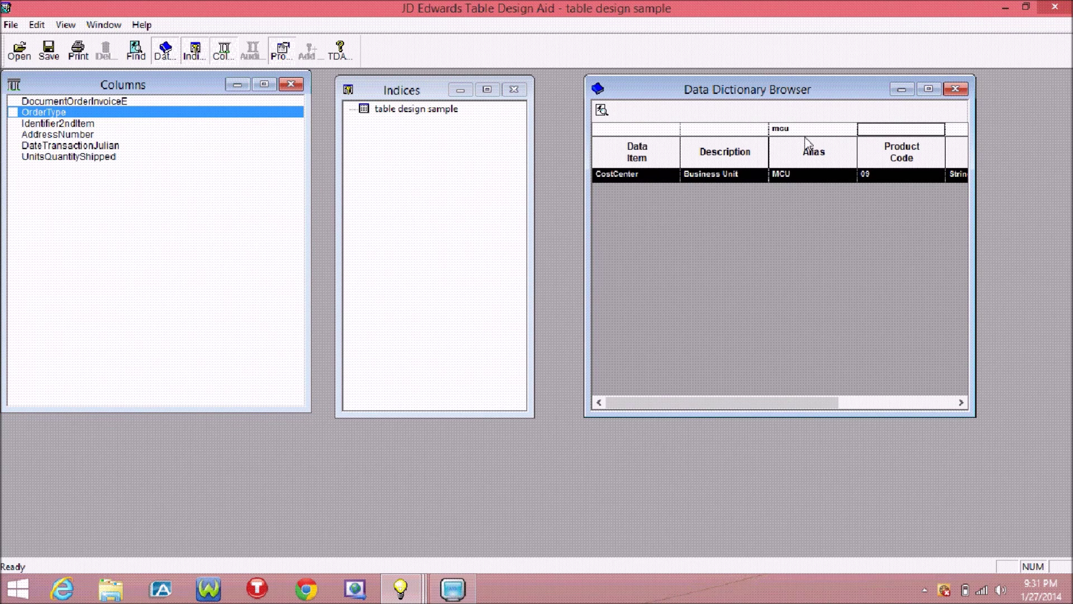
drag(815, 174, 48, 120)
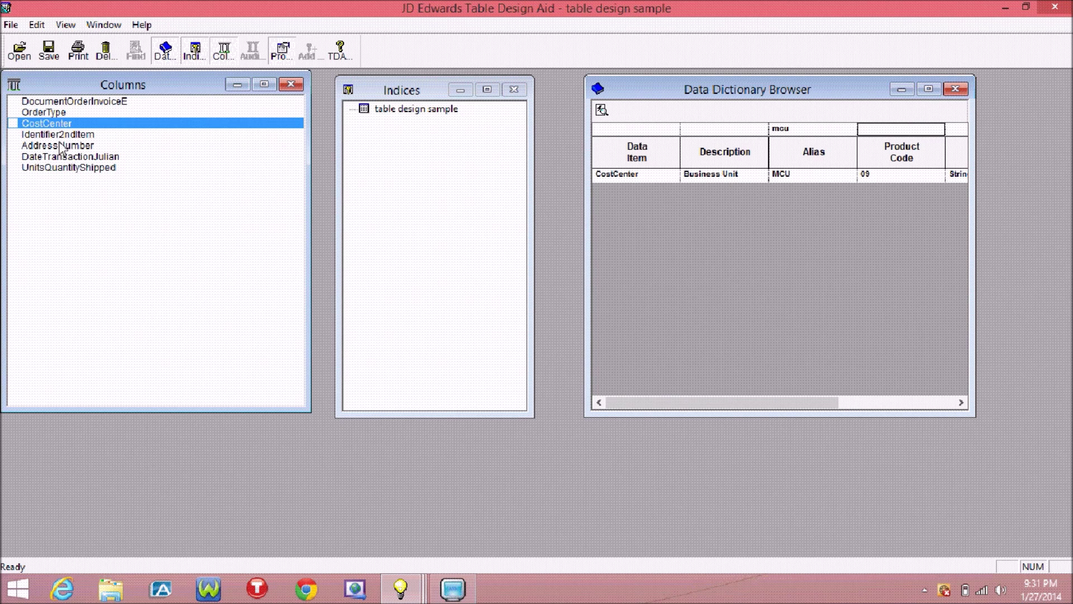
click(59, 135)
Add ActualShipDate (alias ADDJ) after UnitsQuantityShipped
click(73, 168)
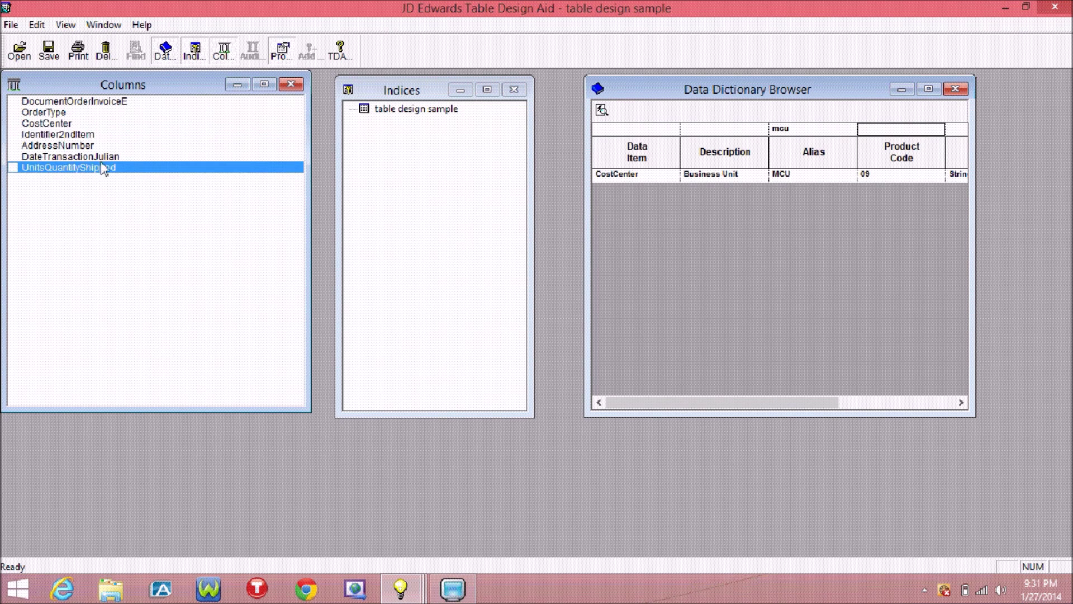
click(807, 130)
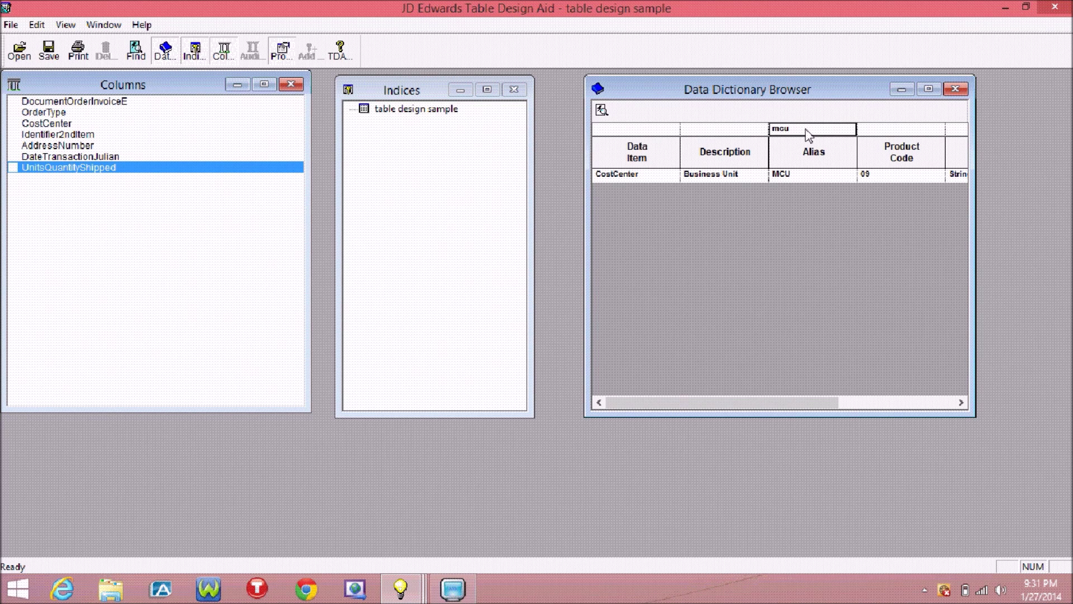
text(addj)
key(Tab)
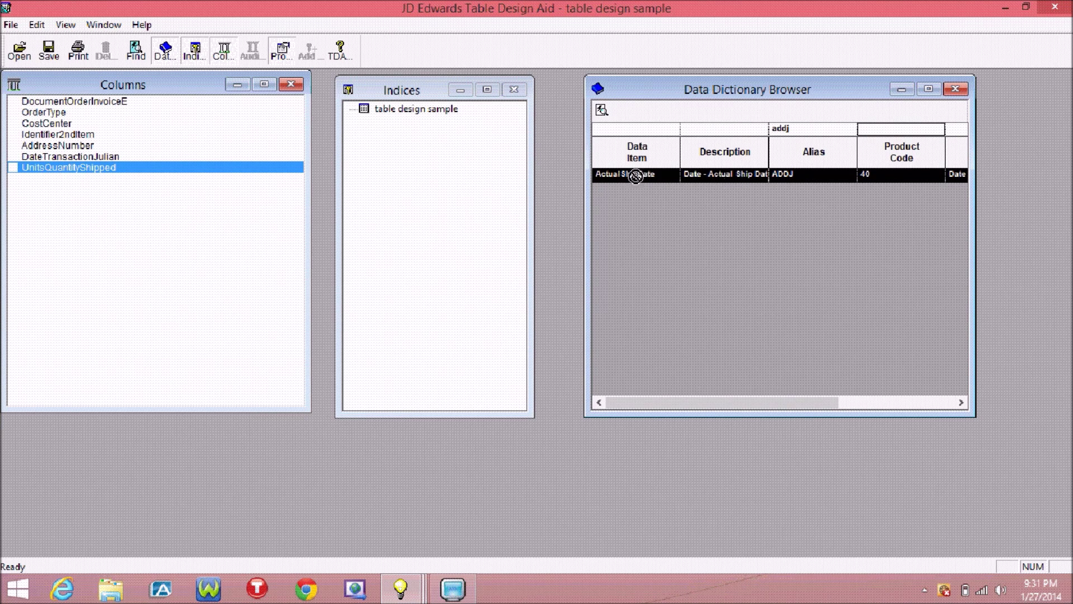
drag(635, 173, 141, 234)
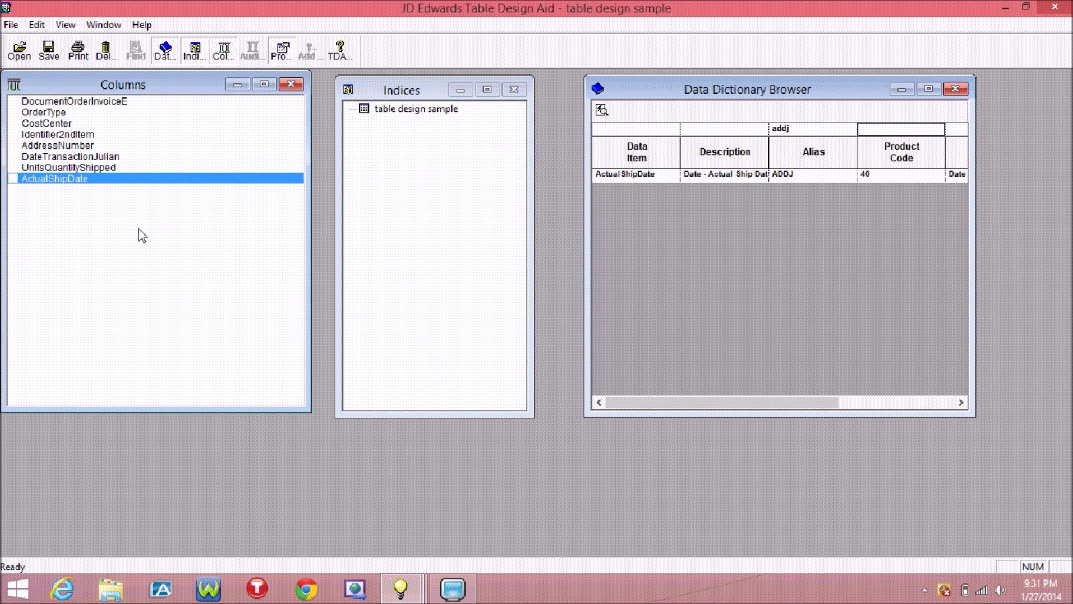
Review the column order down to ActualShipDate and clear the alias search box
click(91, 105)
click(84, 114)
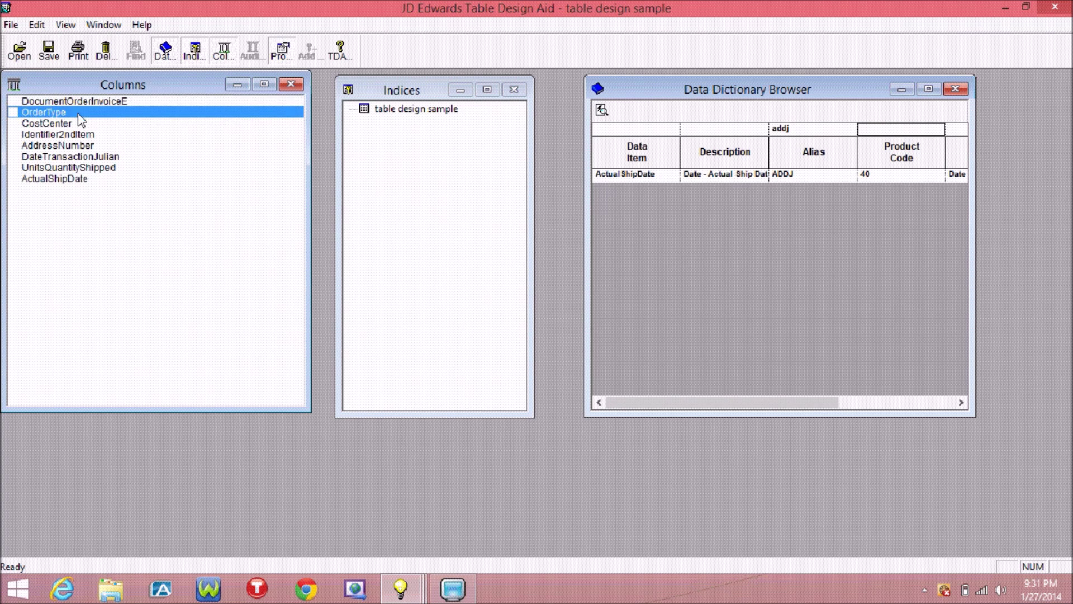
click(78, 135)
click(87, 158)
click(87, 168)
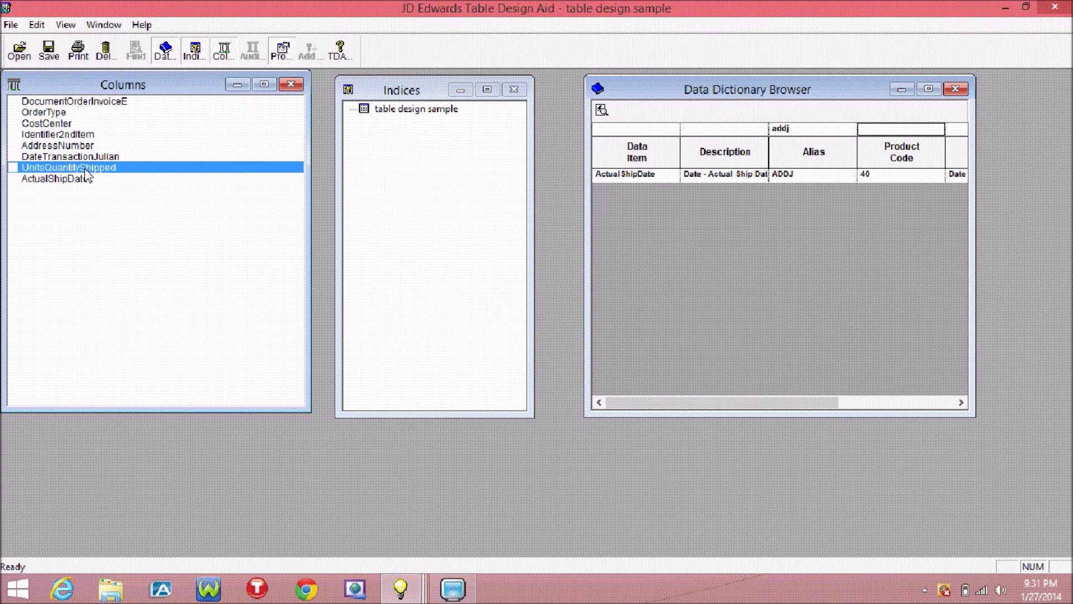
click(83, 179)
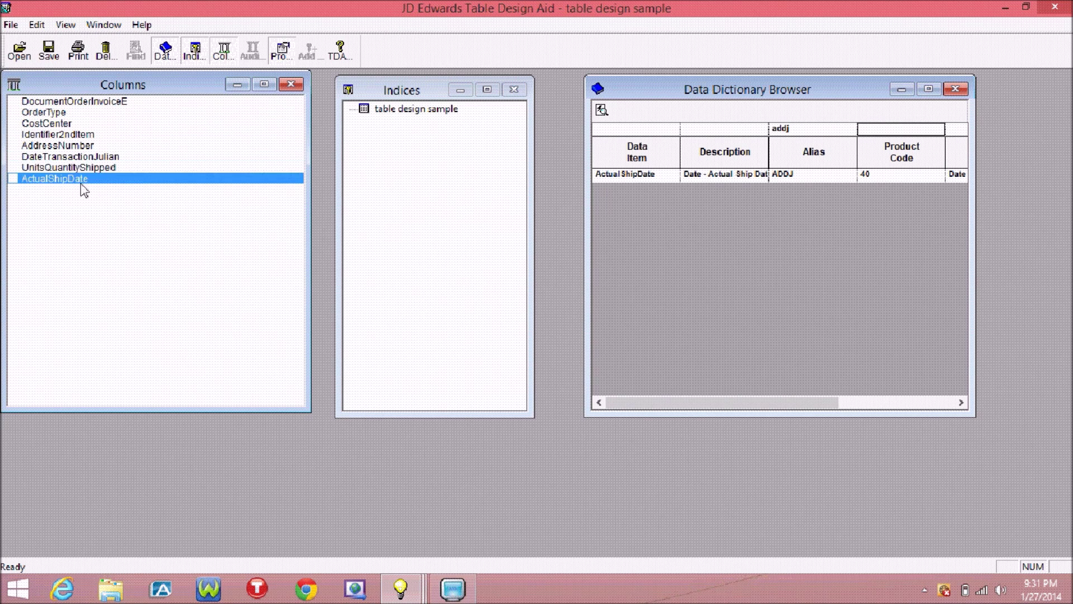
click(805, 129)
click(807, 129)
key(BackSpace)
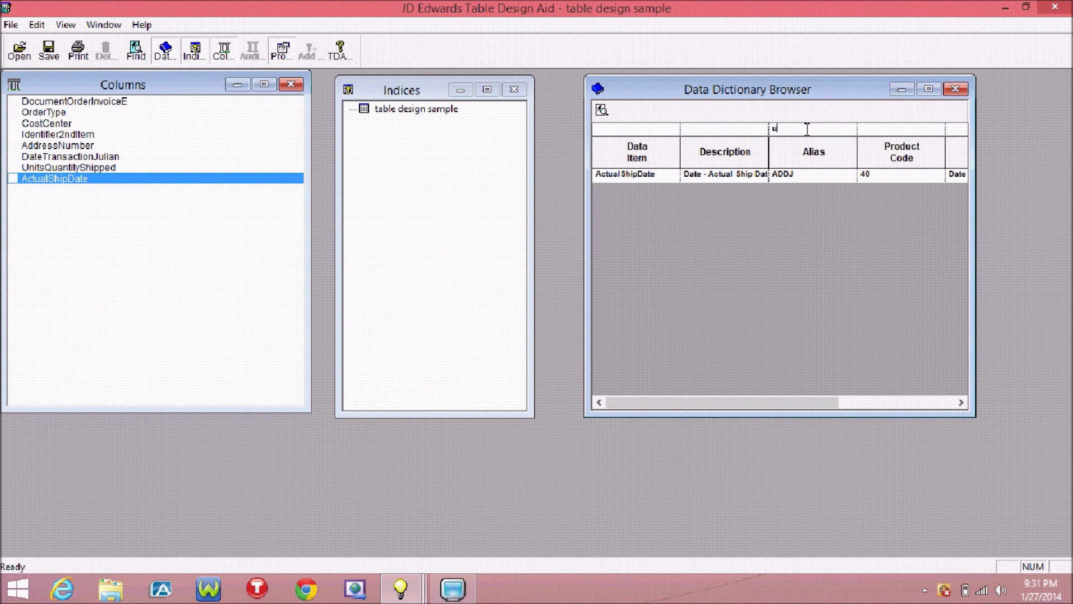
Add ProgramId (PID), DateUpdated (UPMJ) and UserId (USER) as columns
text(pid)
key(Tab)
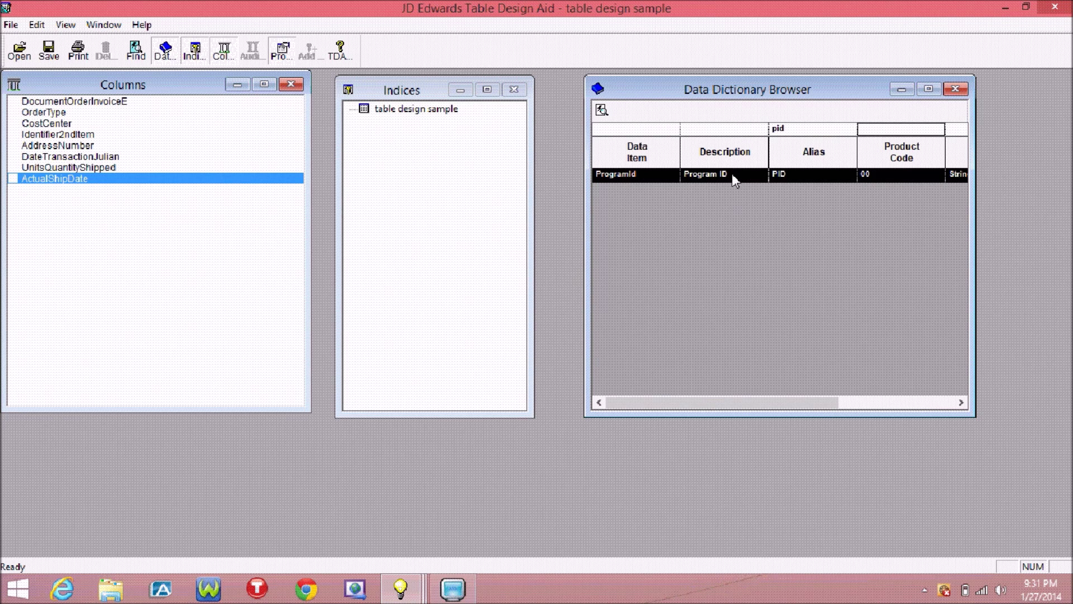
drag(732, 173, 105, 257)
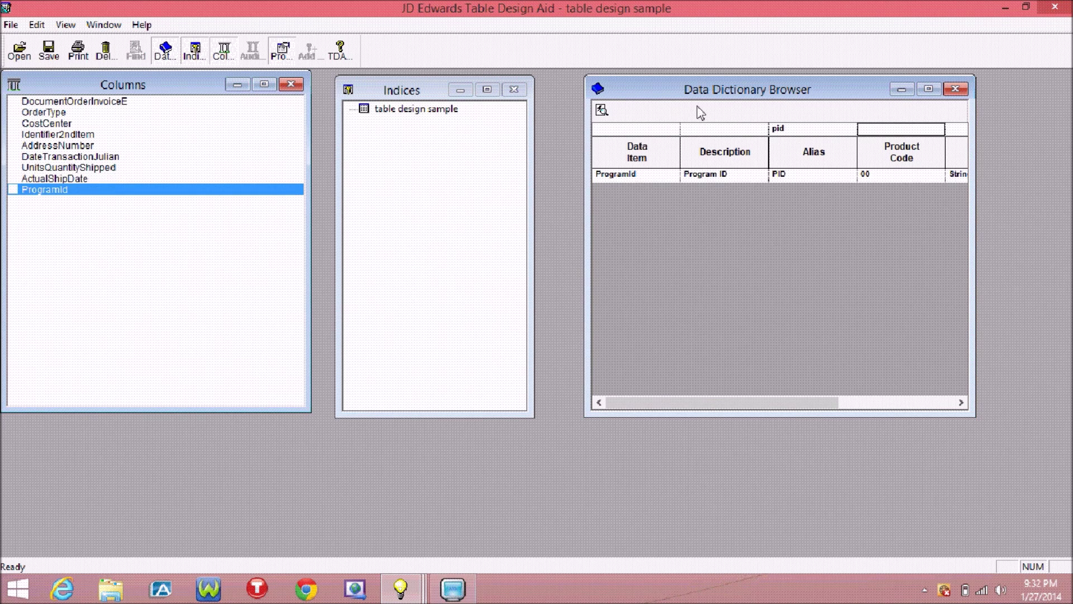
click(808, 132)
text(u)
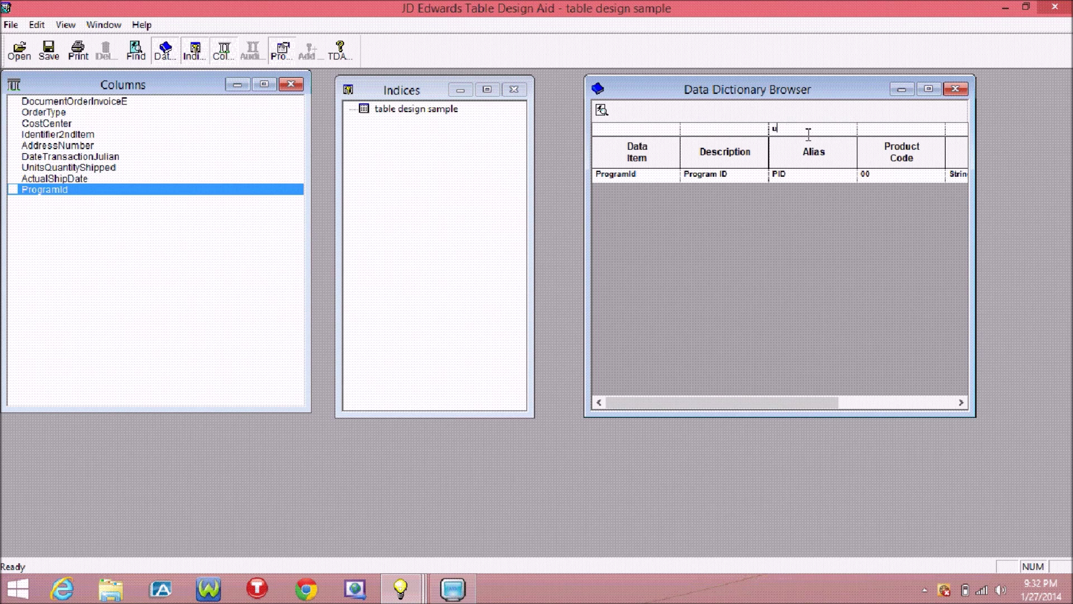
text(pmj)
key(Return)
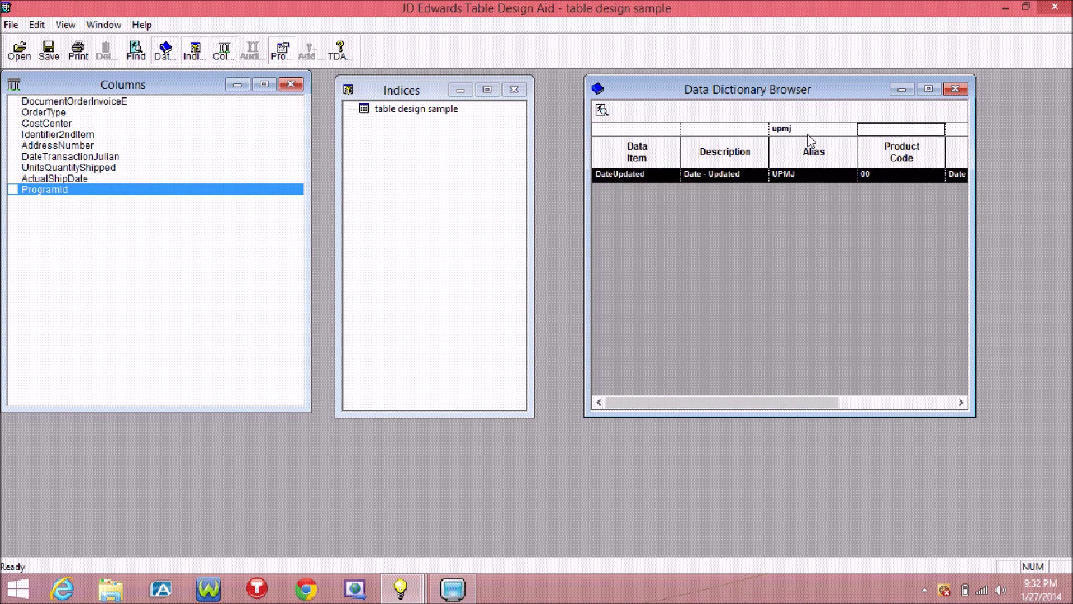
drag(791, 182, 185, 285)
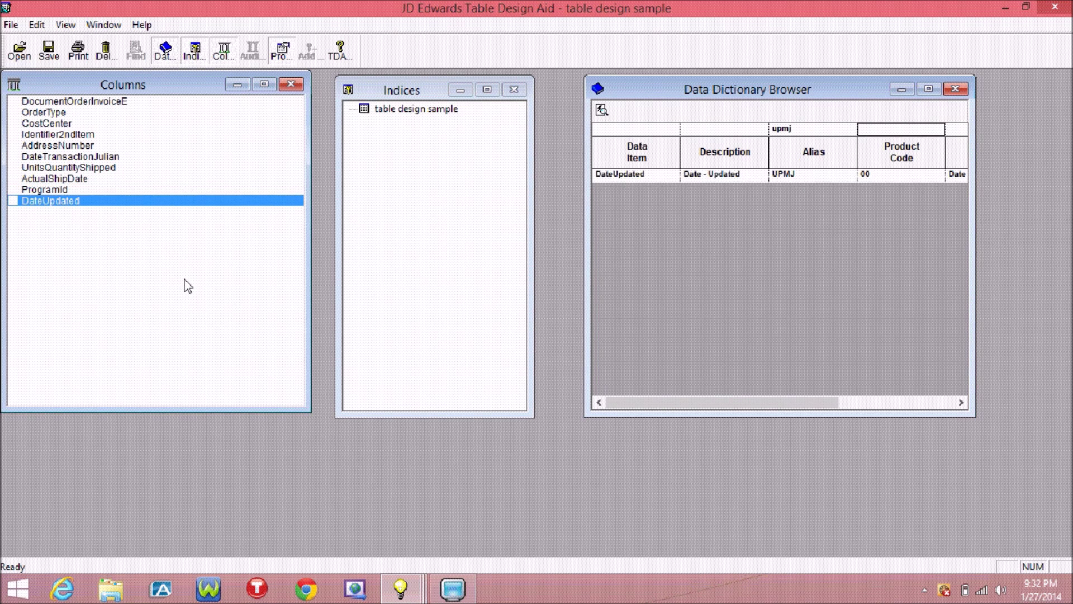
click(801, 129)
text(user)
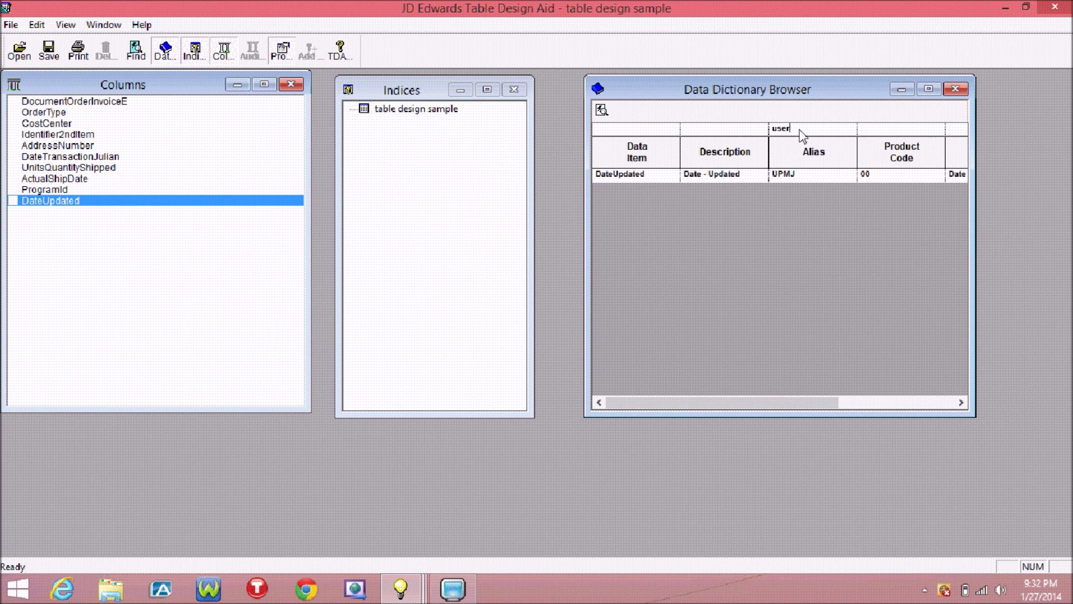
key(Return)
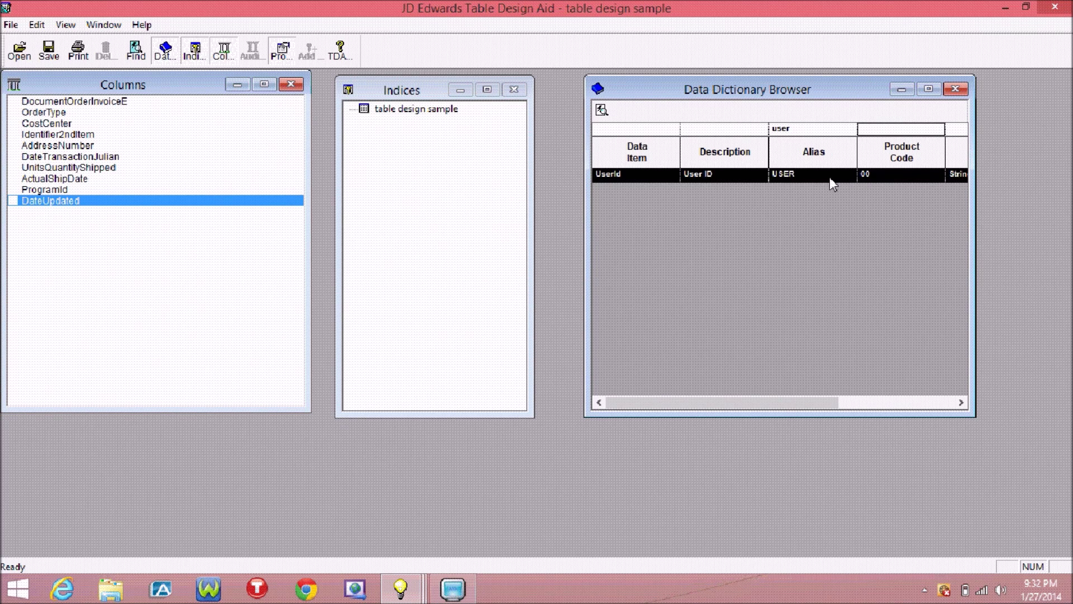
drag(829, 177, 157, 233)
Add TimeLastUpdated (alias UPMT) to the column list
click(48, 200)
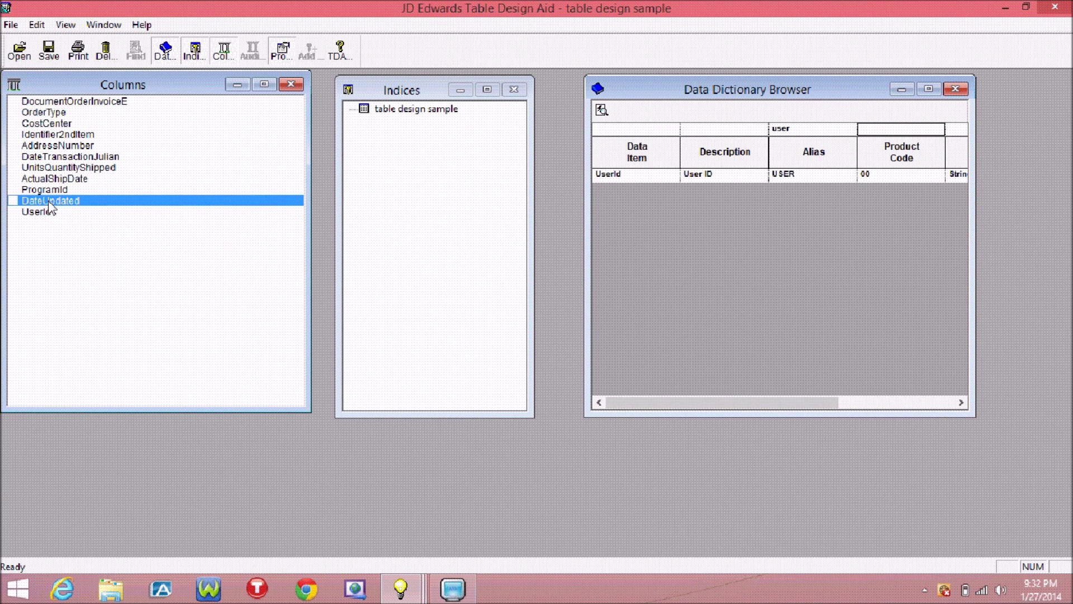
click(803, 133)
text(u)
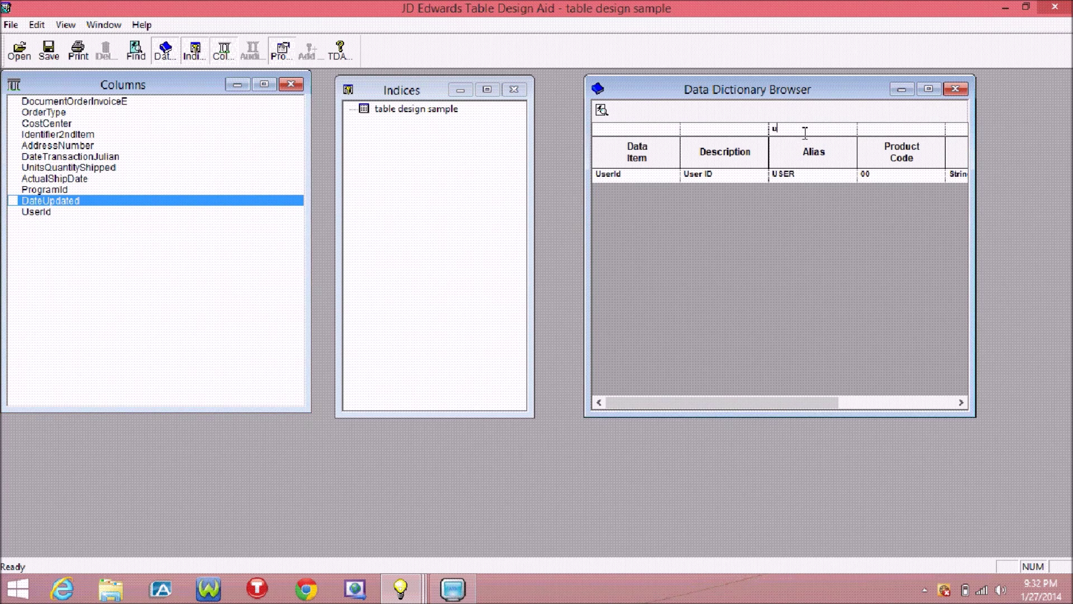
text(pmt)
key(Return)
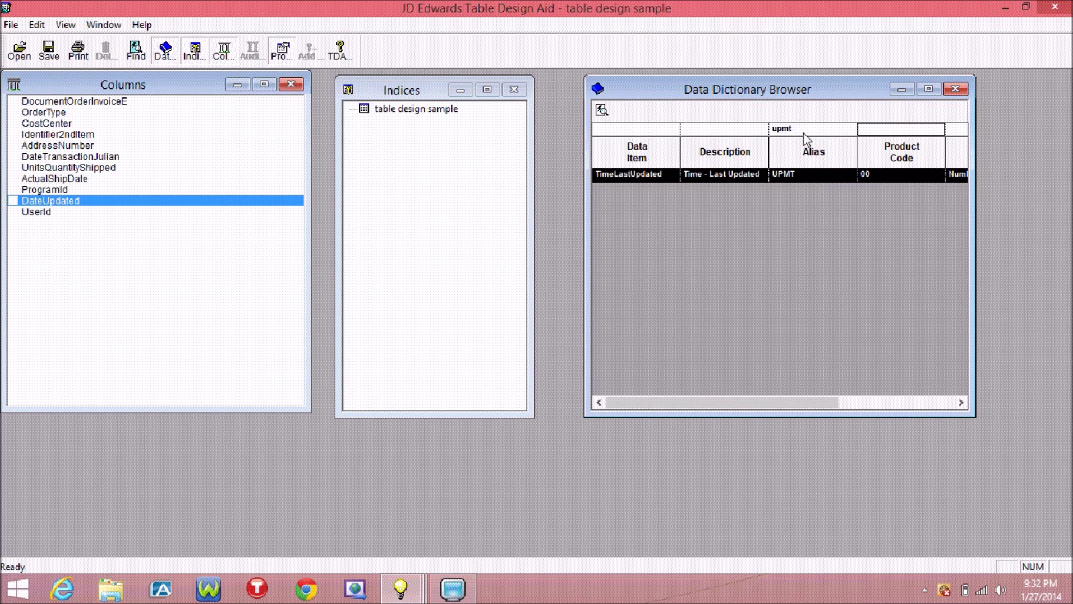
drag(64, 261, 45, 196)
click(43, 225)
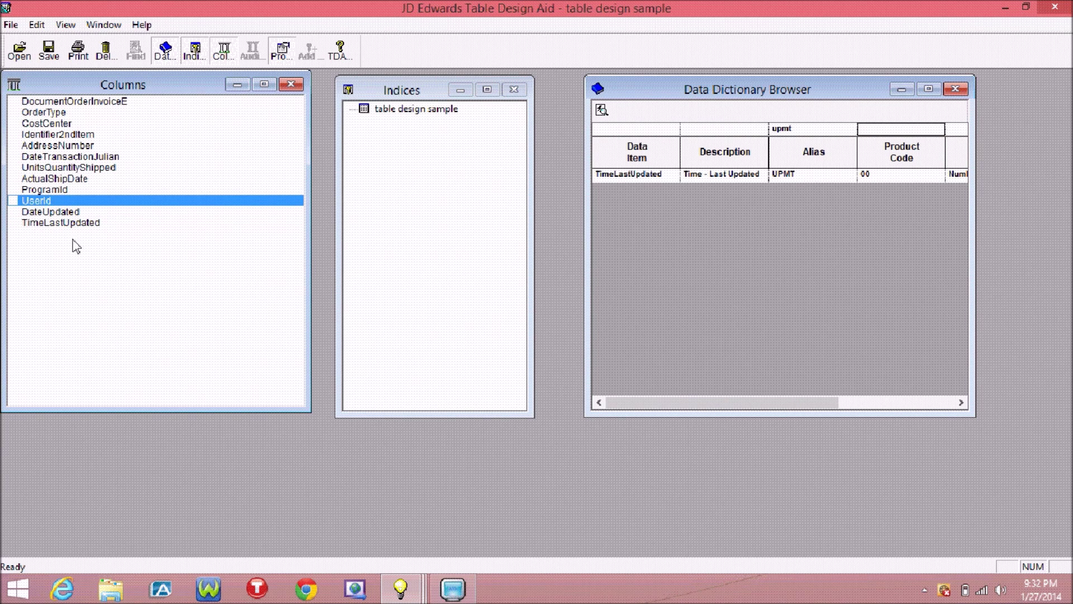
click(66, 222)
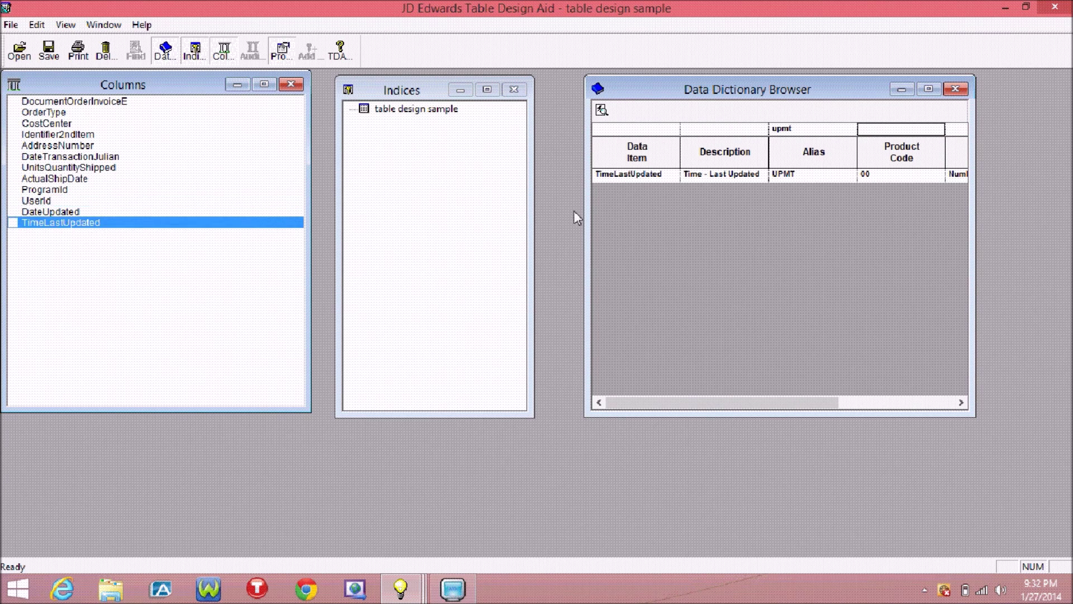
Insert WorkStationId (alias JOBN) above UserId and review the final columns
click(793, 131)
text(jobn)
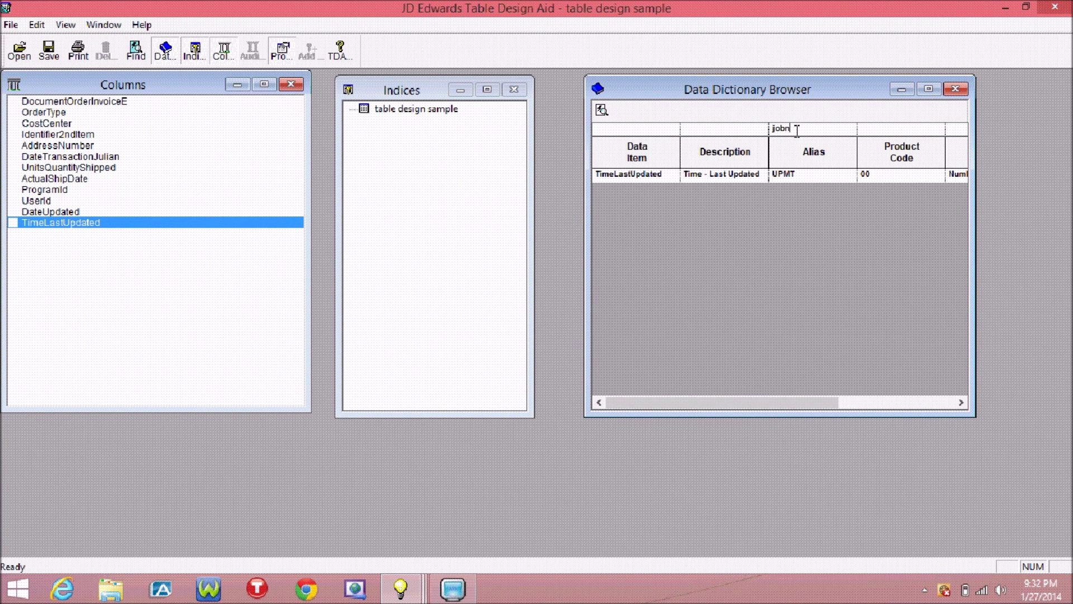
key(Return)
drag(750, 177, 57, 205)
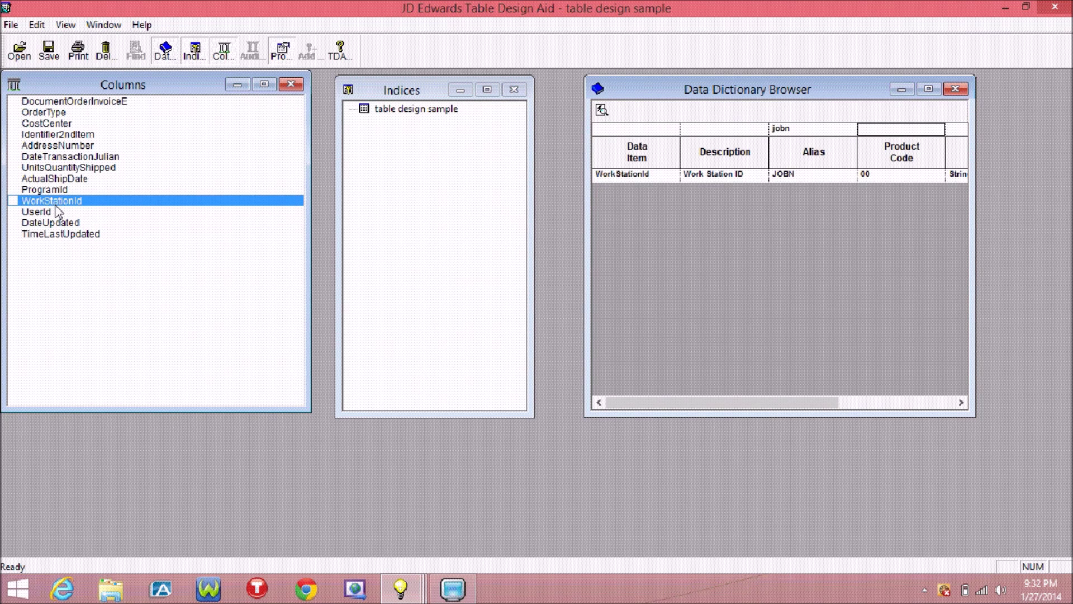
click(85, 224)
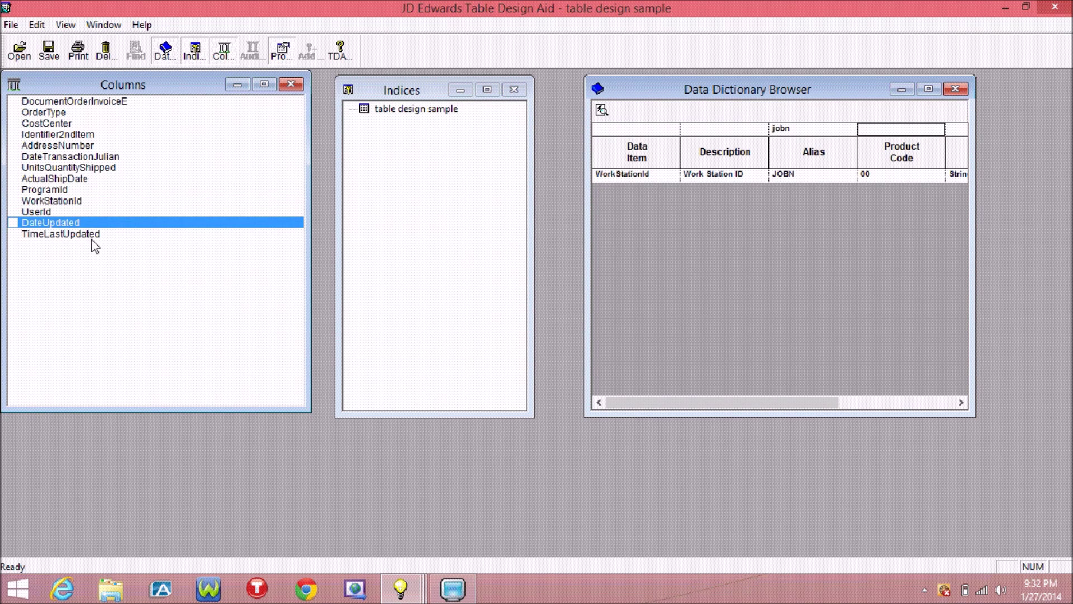
click(91, 238)
click(79, 190)
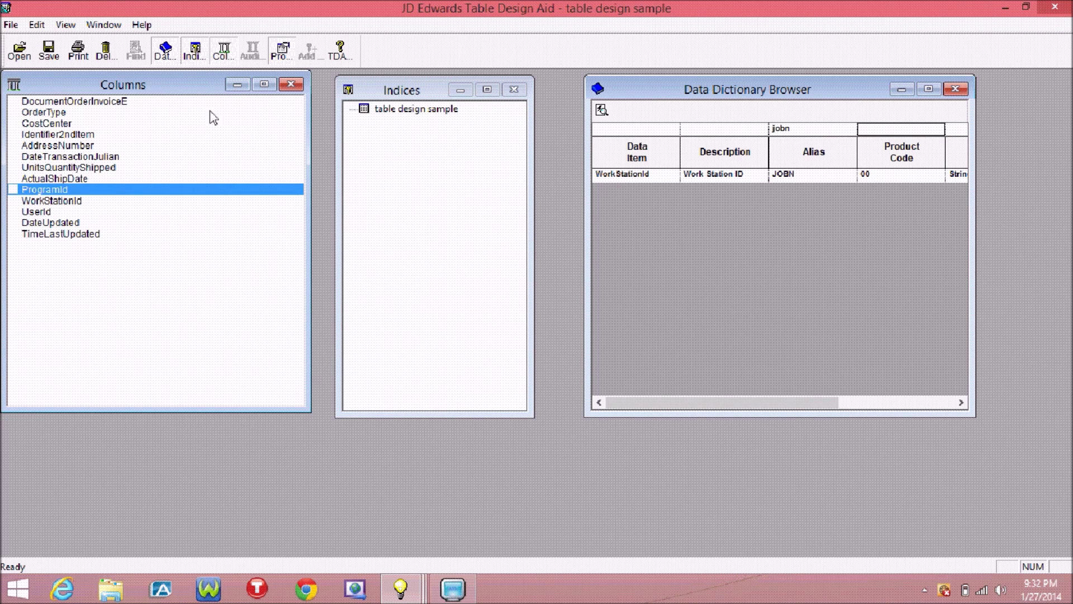
click(413, 114)
Add a new index to the table named Doco,dcto
right_click(414, 115)
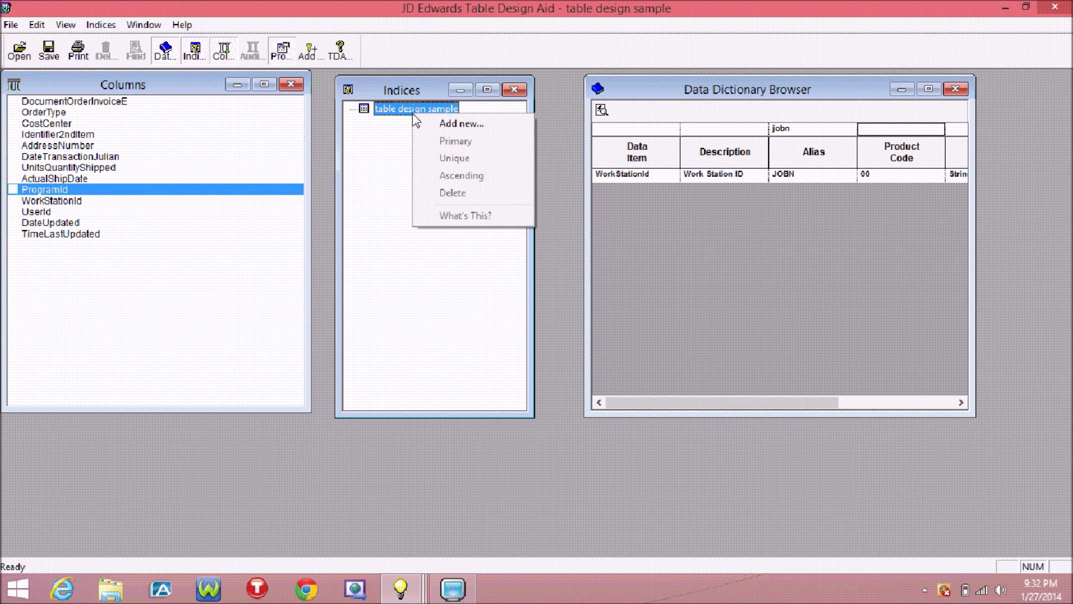
click(450, 123)
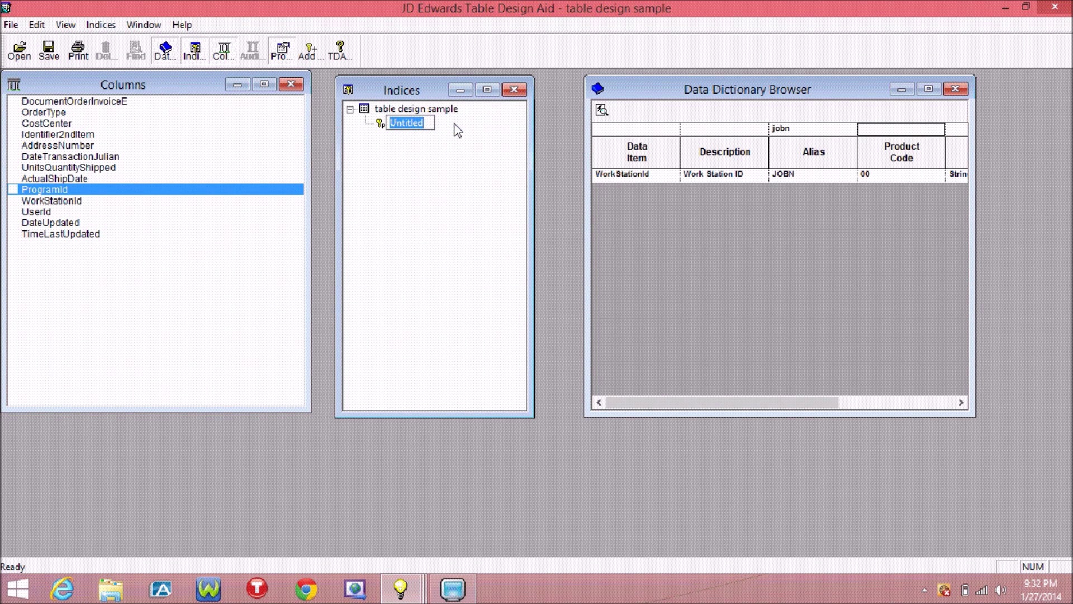
text(Doco,dcto)
key(Return)
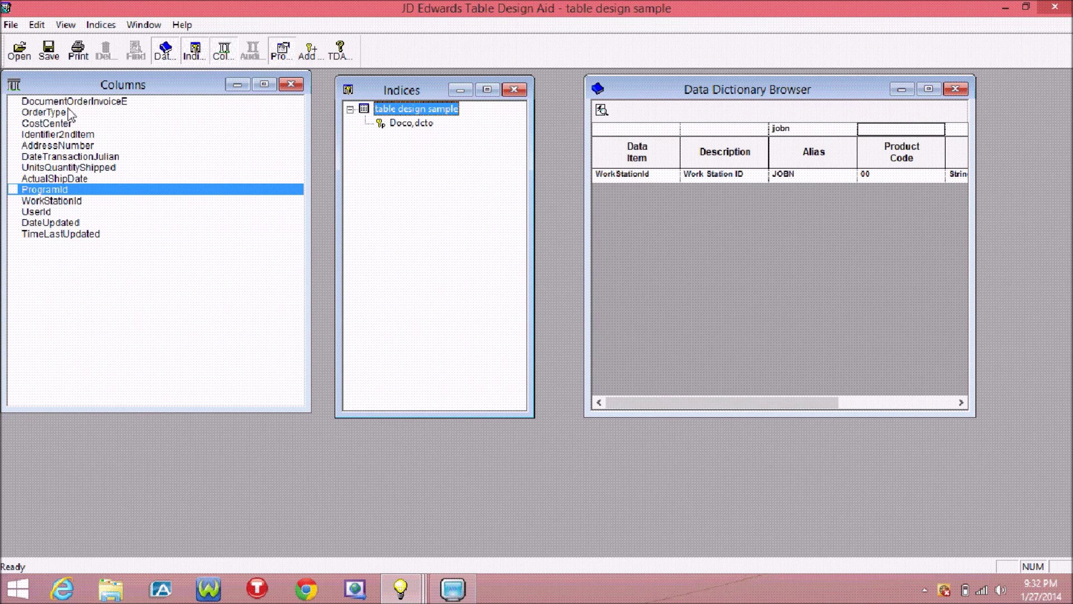
Make DocumentOrderInvoiceE, OrderType and Identifier2ndItem the keys of the Doco,dcto index
drag(68, 104, 407, 127)
drag(51, 114, 403, 125)
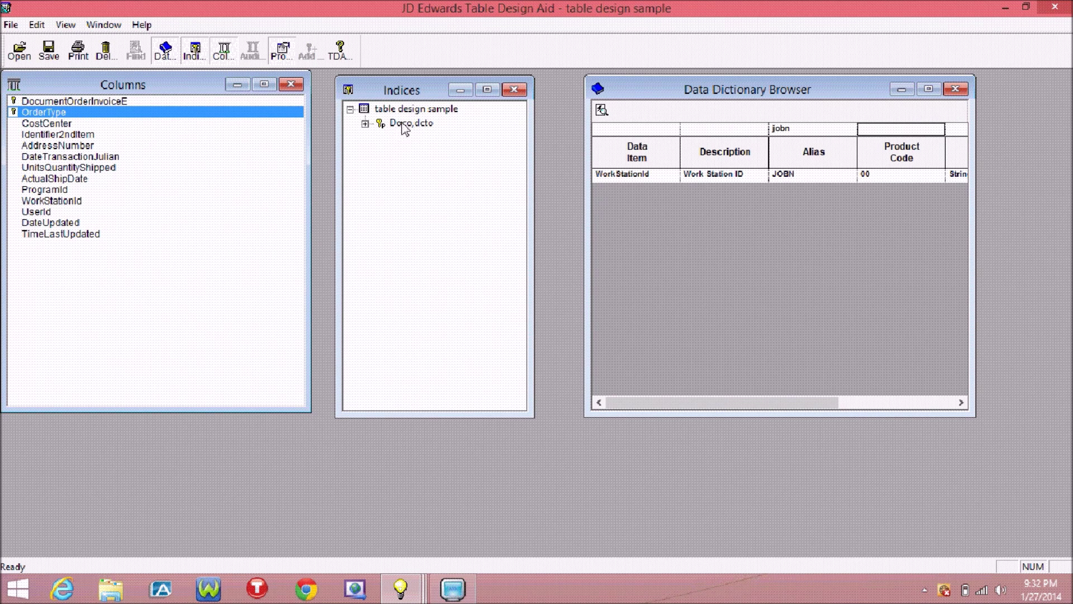
click(365, 124)
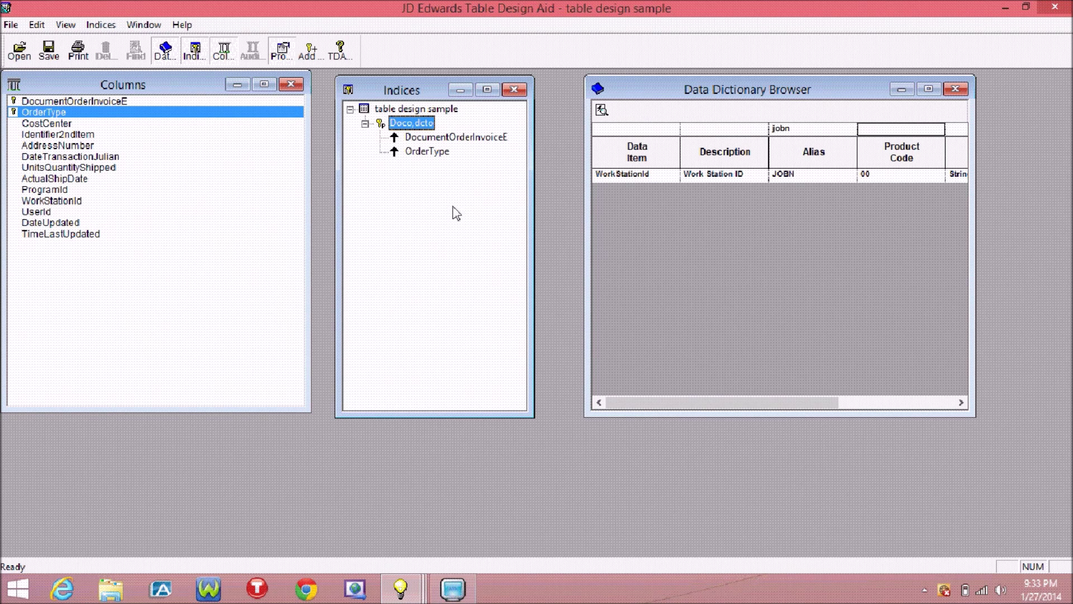
click(73, 158)
drag(73, 135, 398, 125)
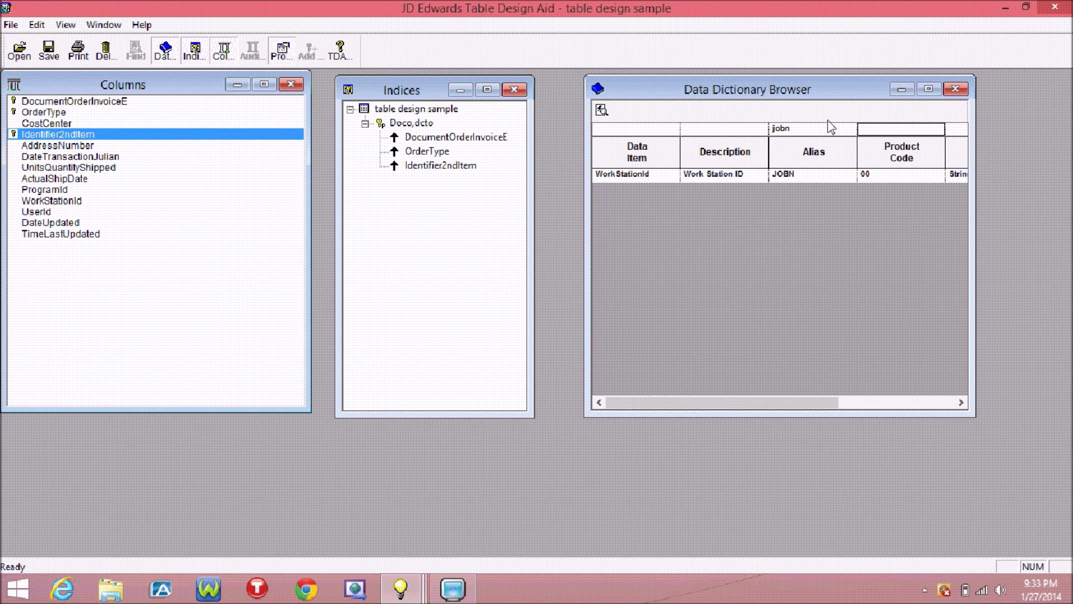
Insert DescriptionLine1 (alias DSC1) after Identifier2ndItem and save the table design
click(809, 129)
text(dsc)
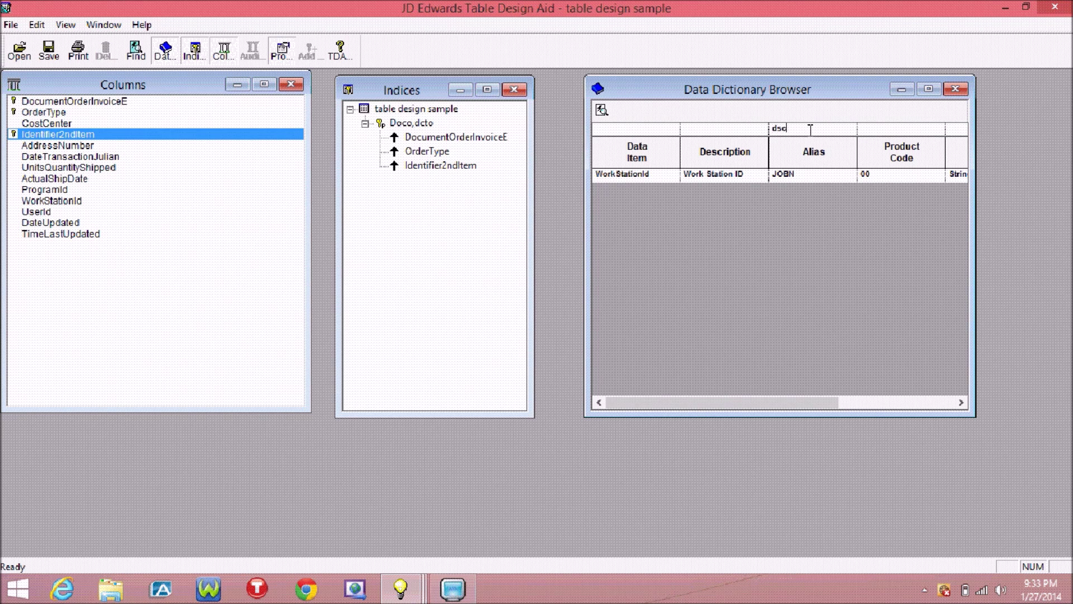
text(1)
key(Return)
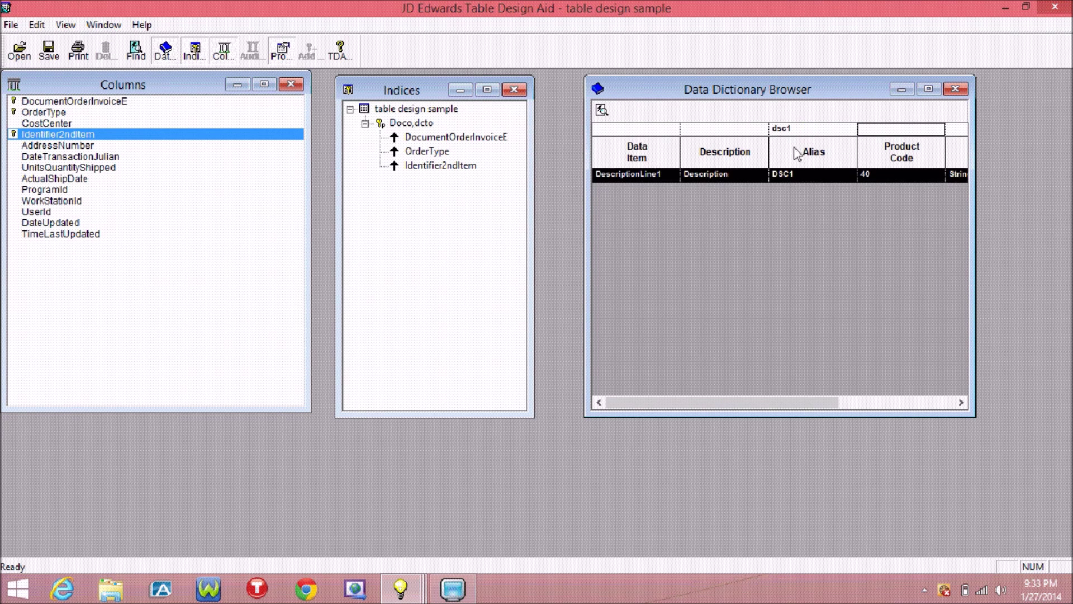
drag(812, 180, 78, 145)
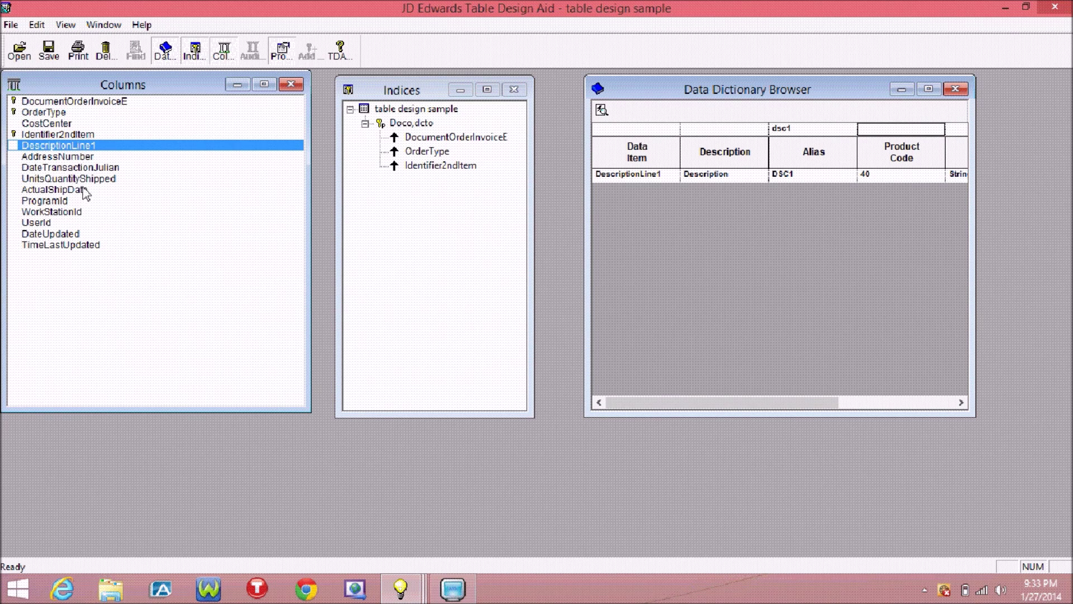
click(49, 53)
click(367, 123)
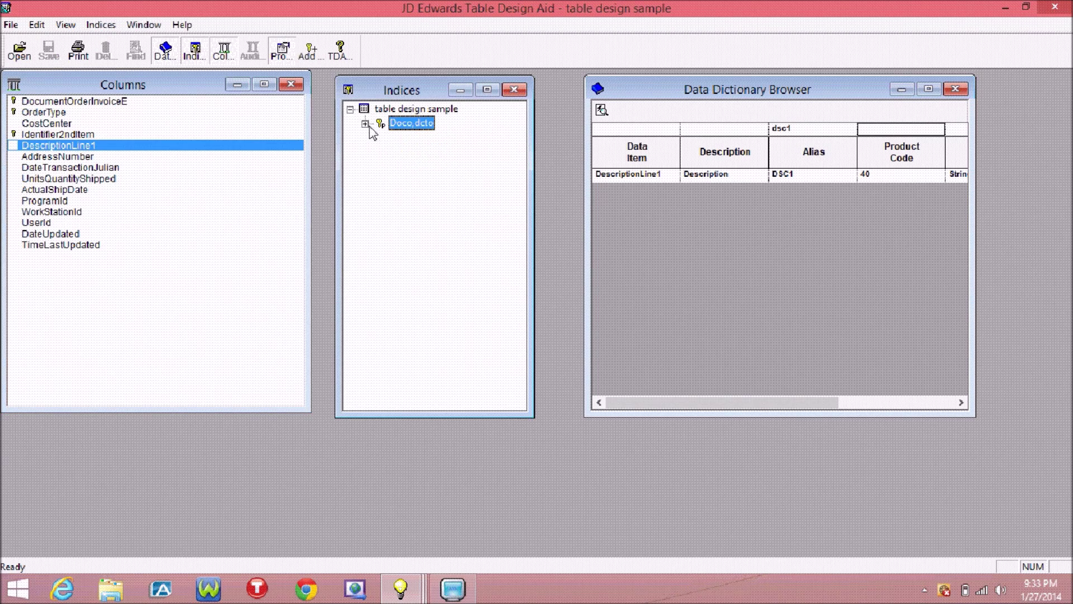
Close Table Design Aid and generate F55TST01 in Business Data Local, acknowledging the success message
click(1063, 10)
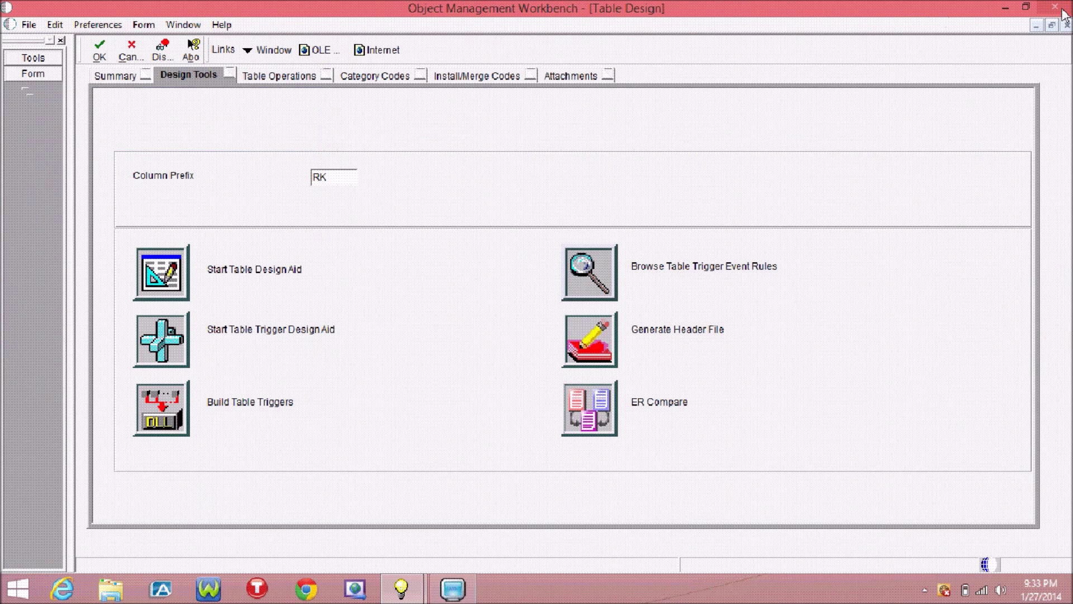
click(289, 78)
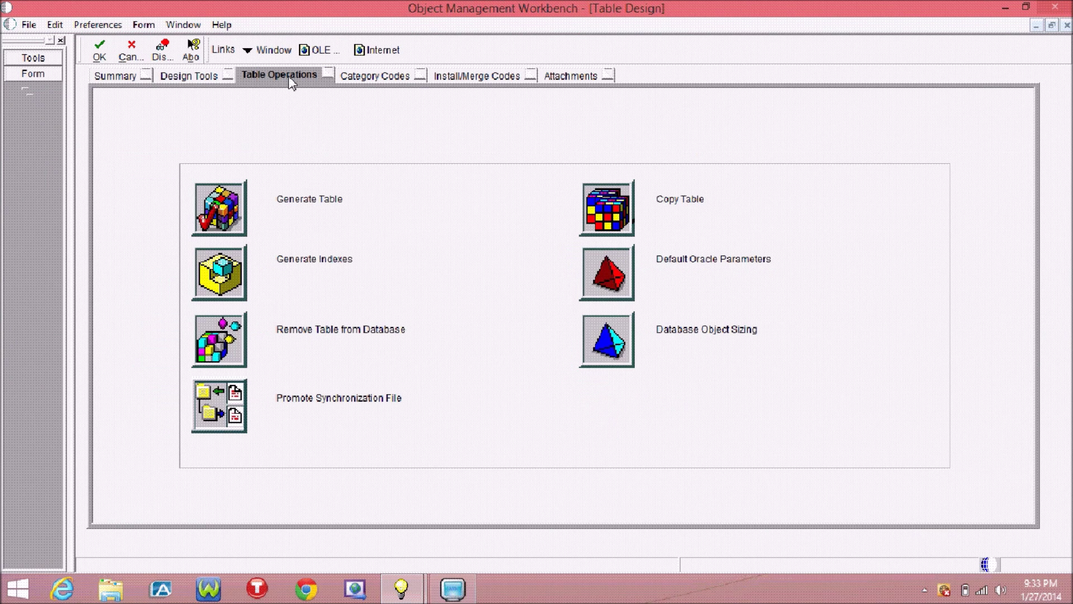
click(231, 204)
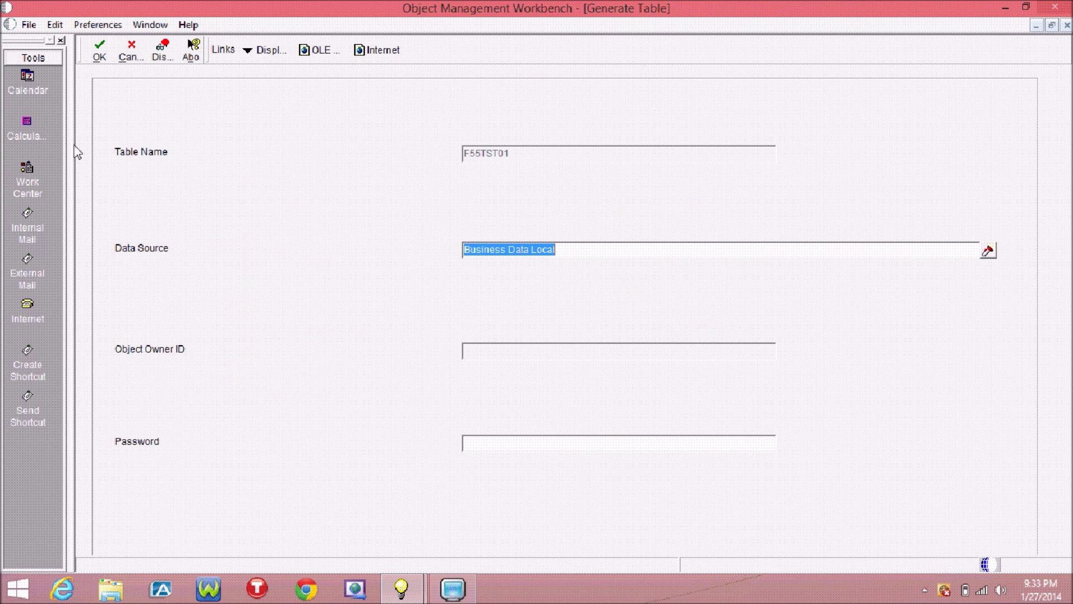
click(100, 56)
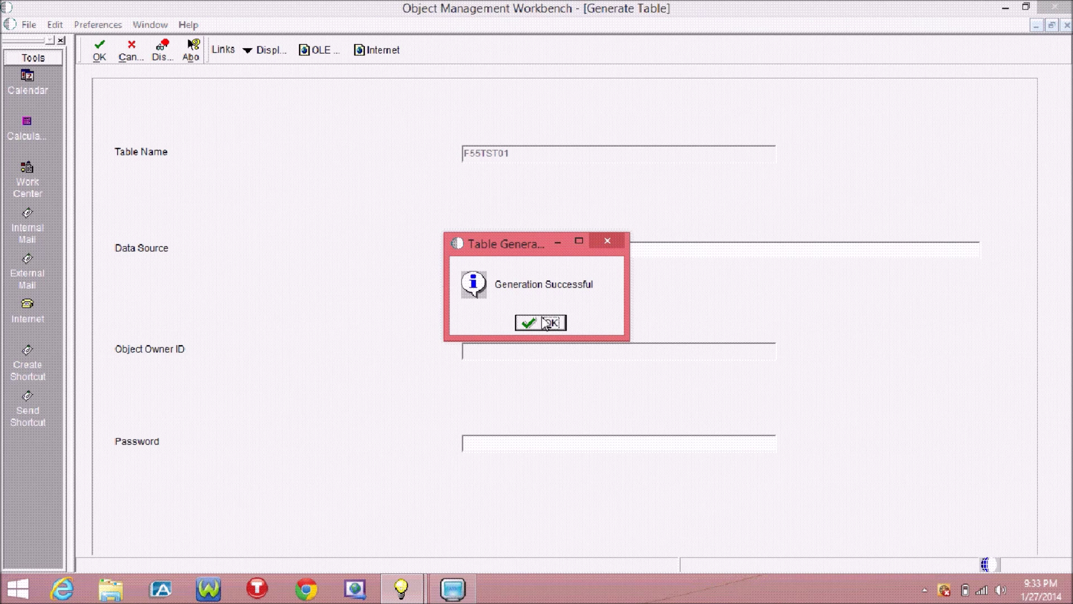
click(546, 323)
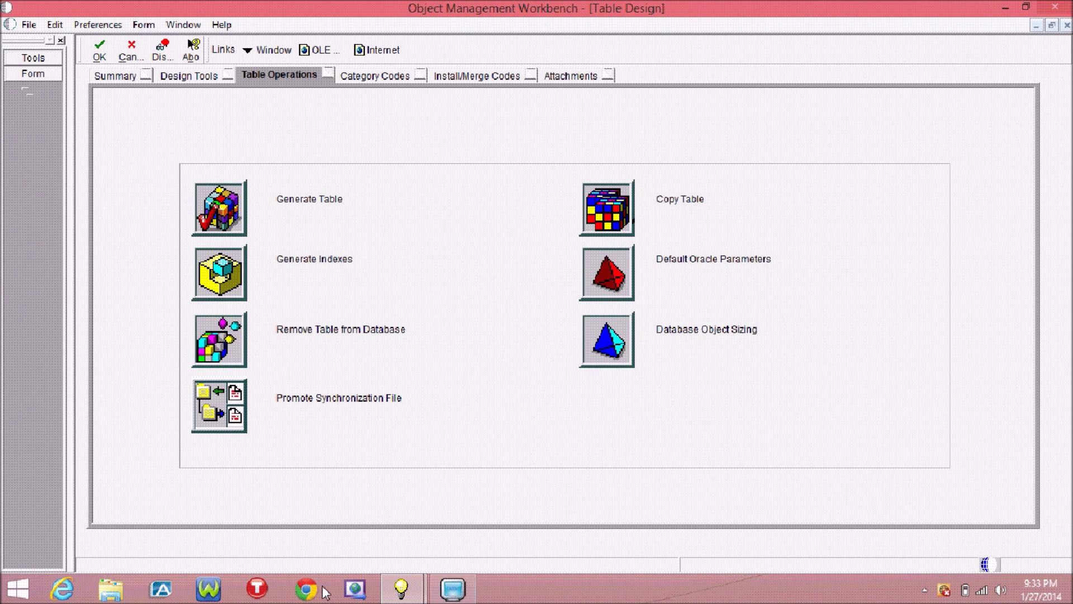
Launch Universal Table Browser from Solution Explorer with fast path UTB
mouse_move(403, 597)
click(317, 521)
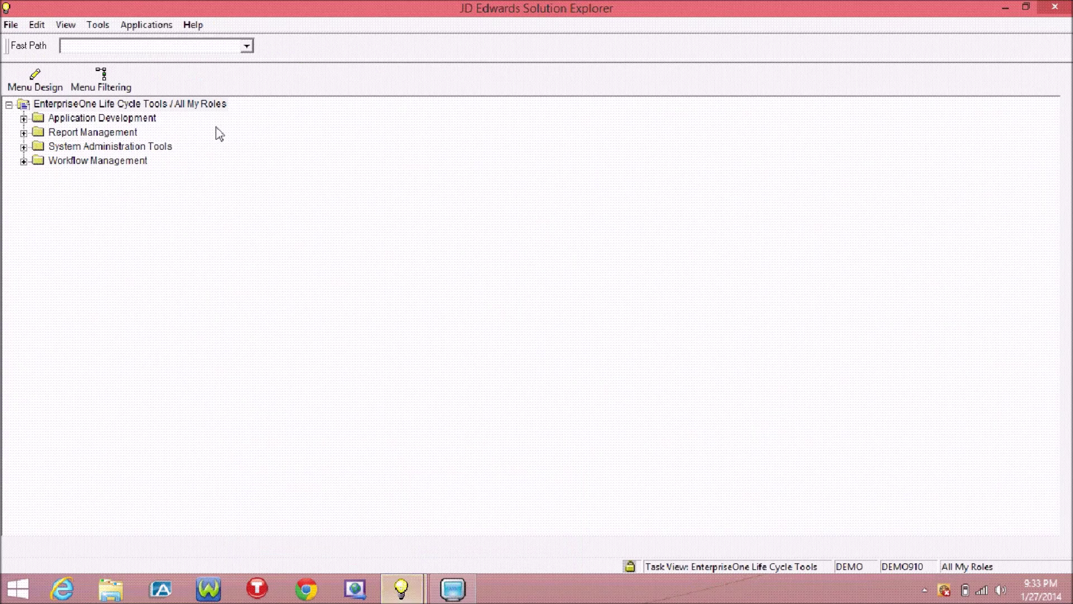
click(141, 51)
text(ut)
key(BackSpace)
key(BackSpace)
text(utb)
key(Return)
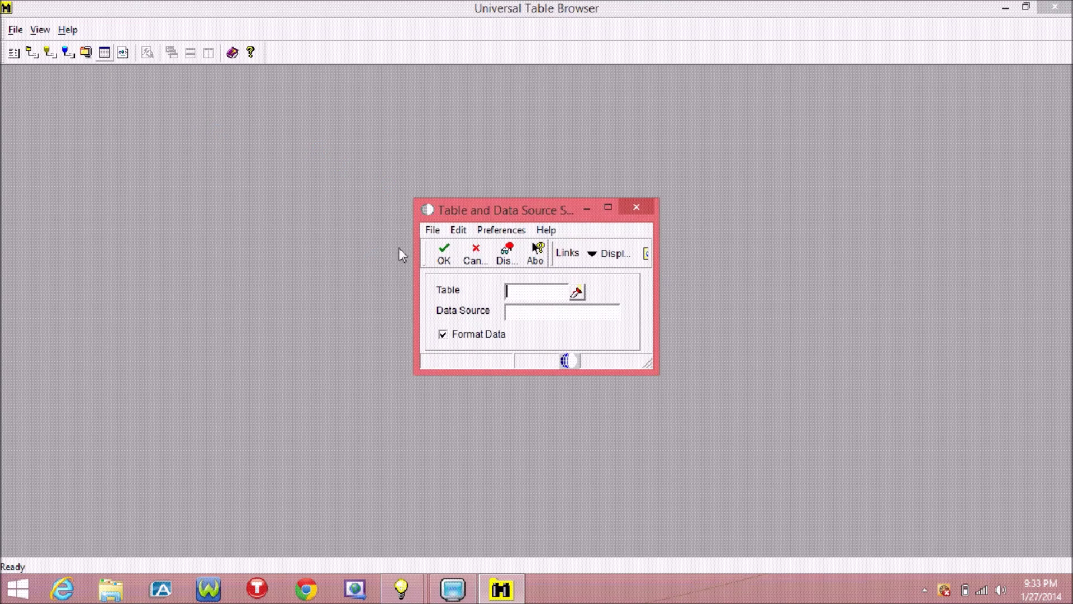
Open table F55TST01 and scroll right through its RK-prefixed columns
text(F55TST01)
key(Return)
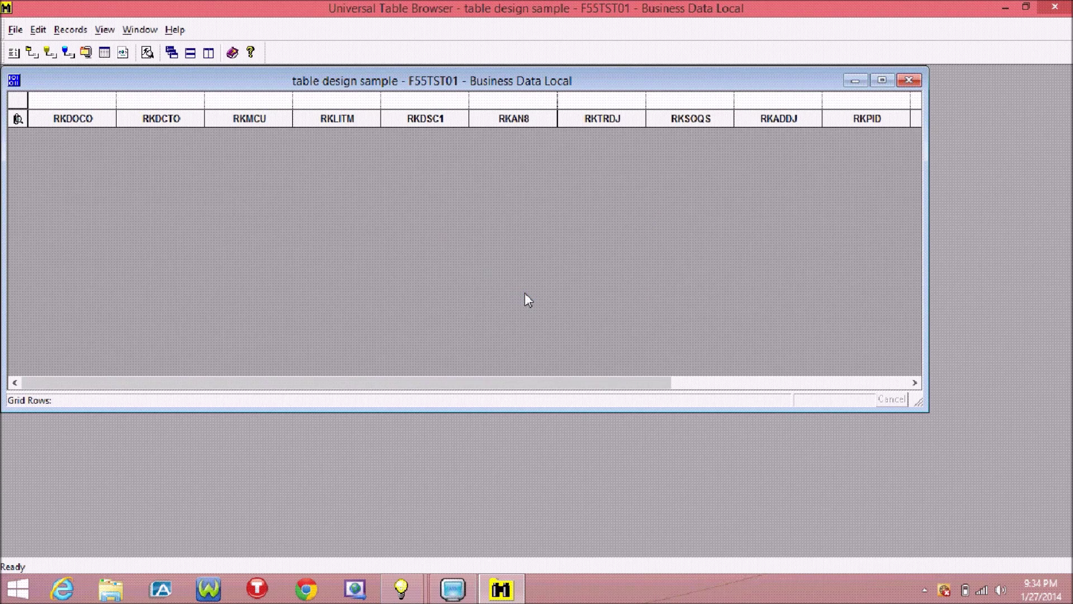
click(847, 382)
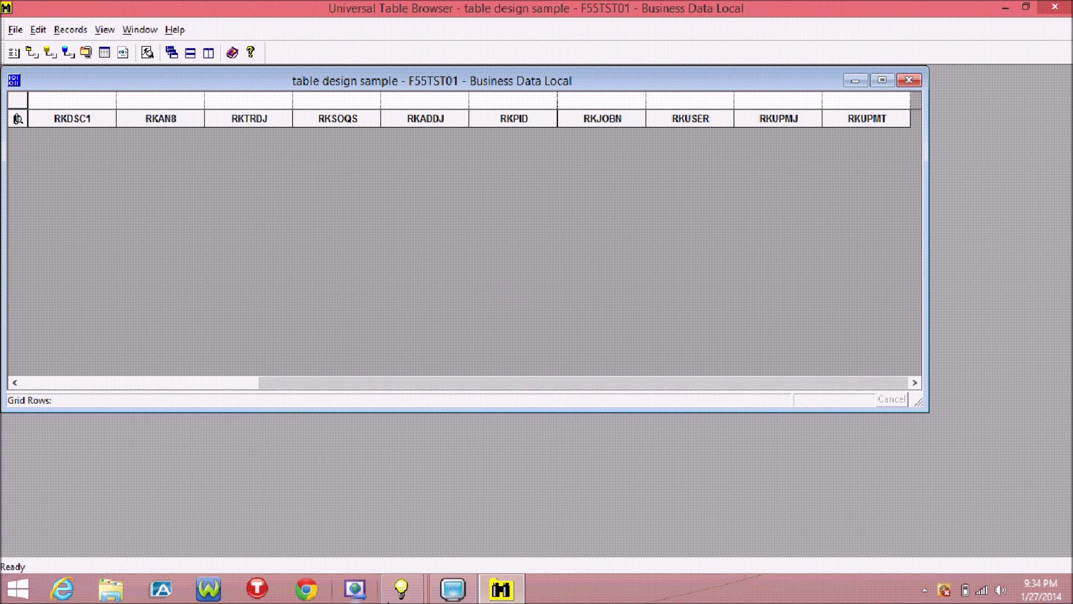
click(465, 597)
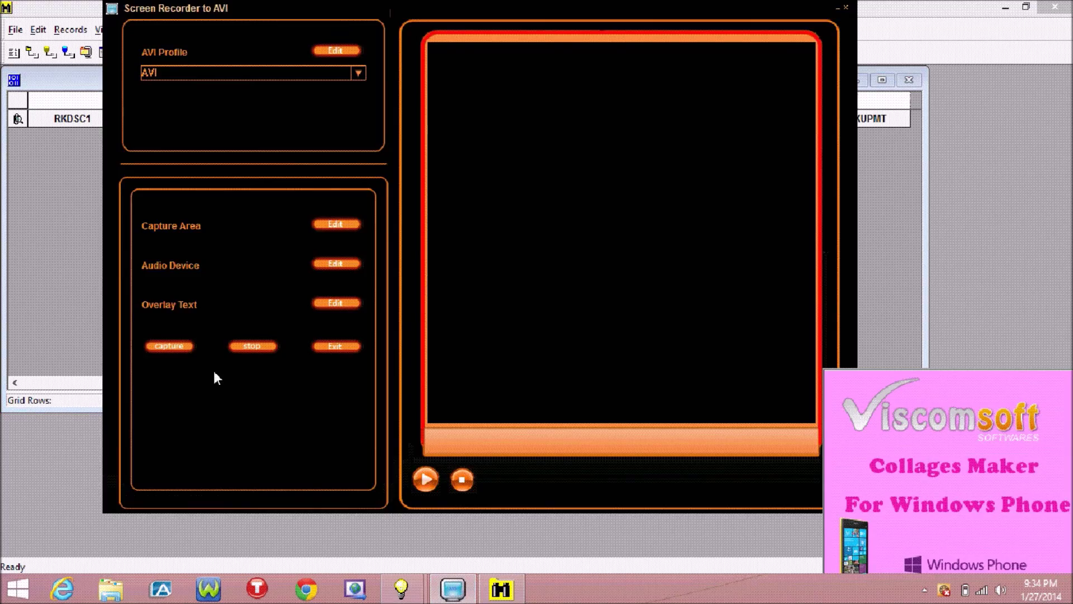